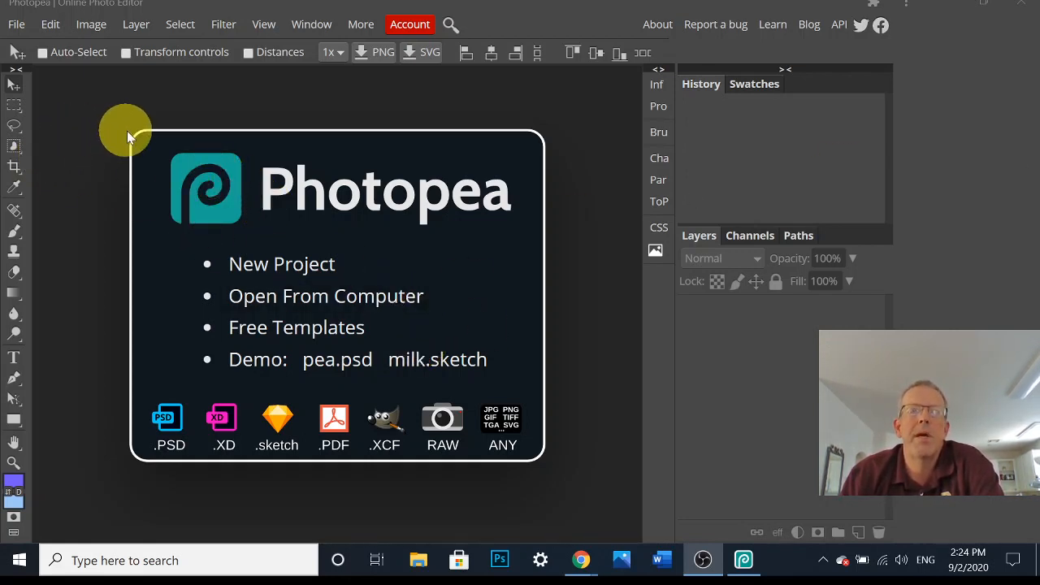
Create a new project named practice from the Letter print preset in landscape, 11 x 8.5 in at 300 DPI with a white background
click(17, 25)
click(33, 47)
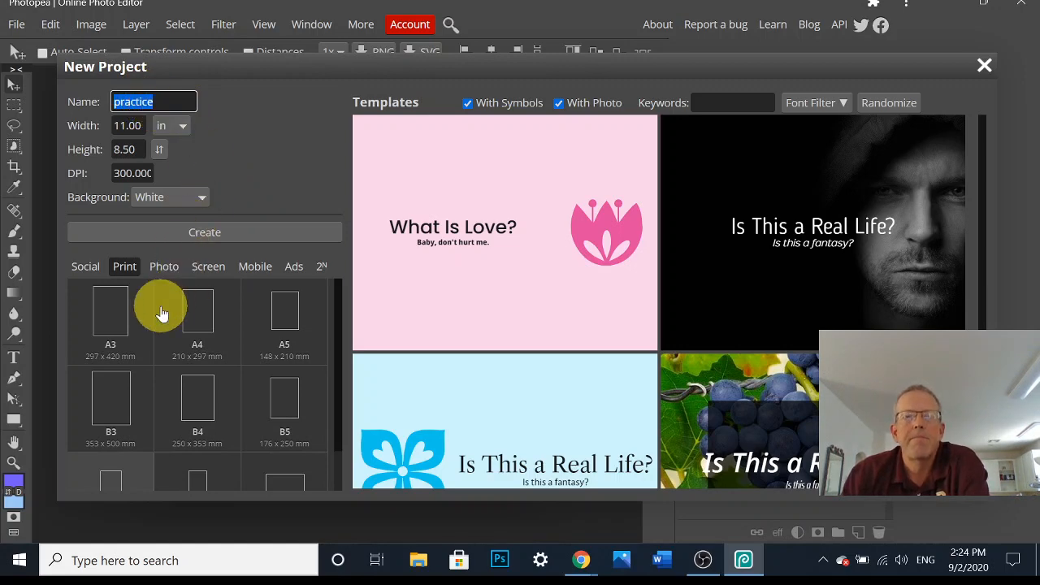
click(124, 270)
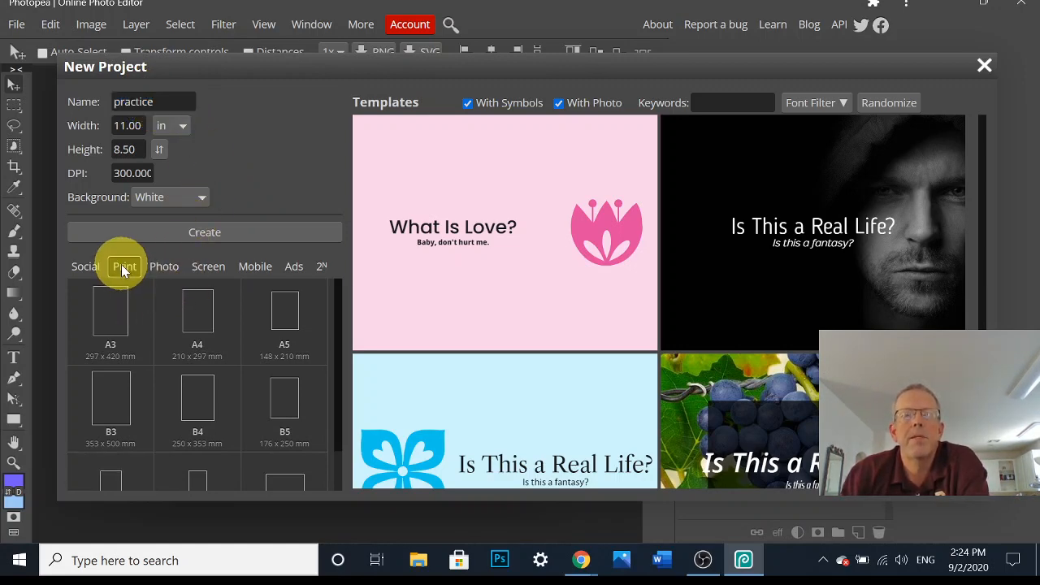
scroll(109, 403, down, 1)
click(126, 461)
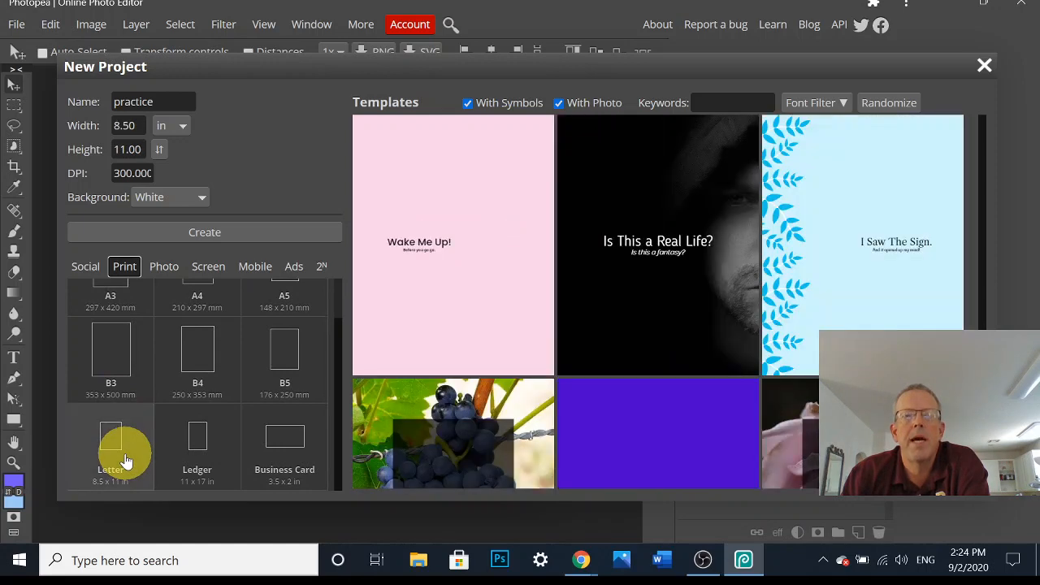
click(158, 149)
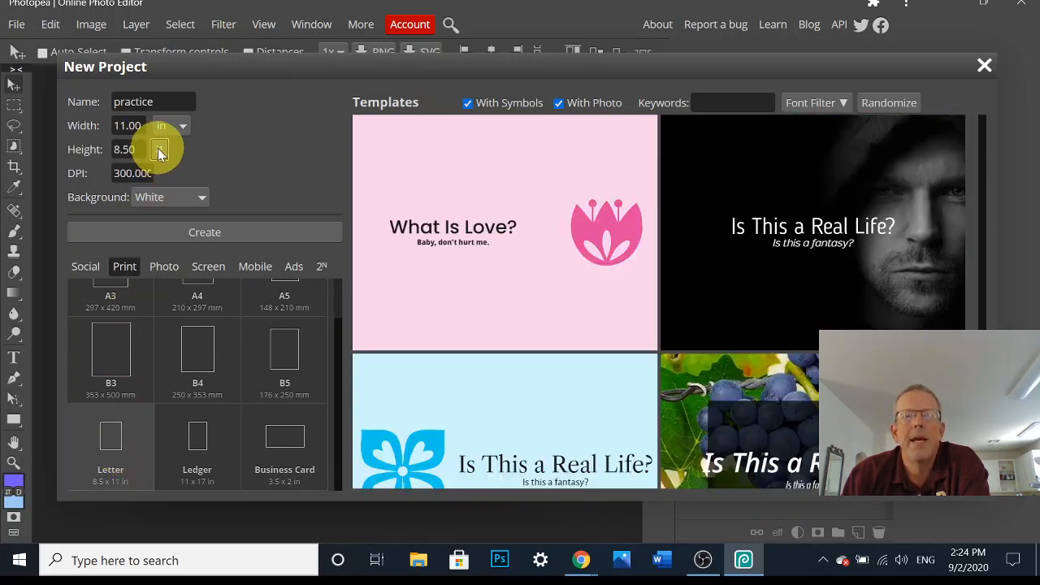
click(158, 149)
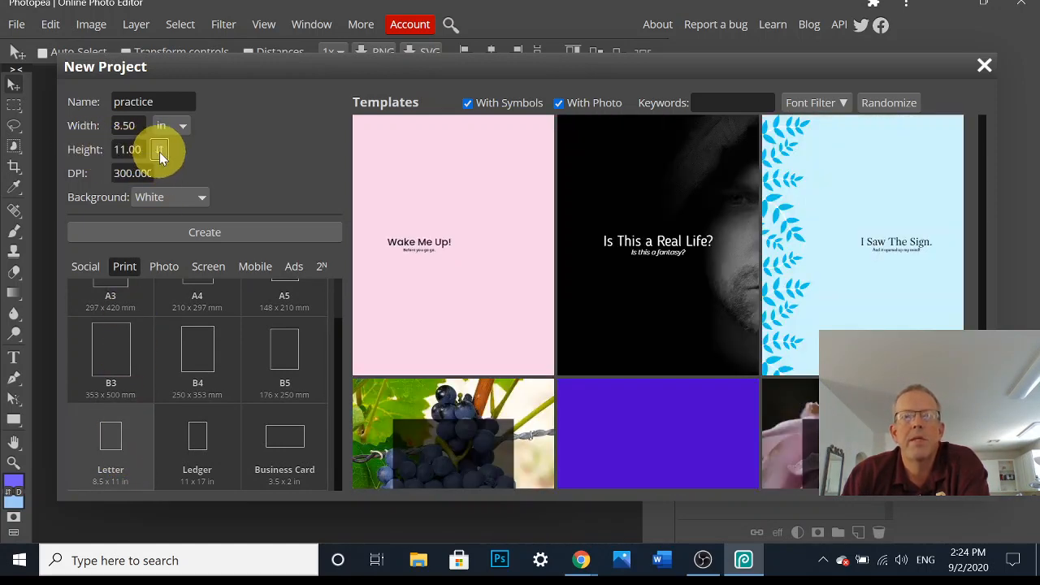
click(160, 151)
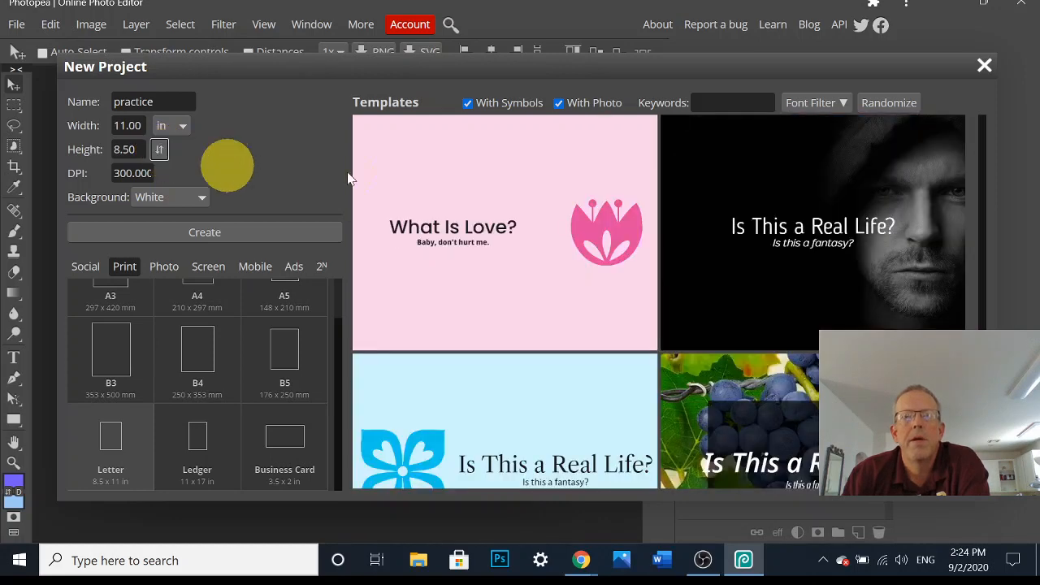
click(226, 232)
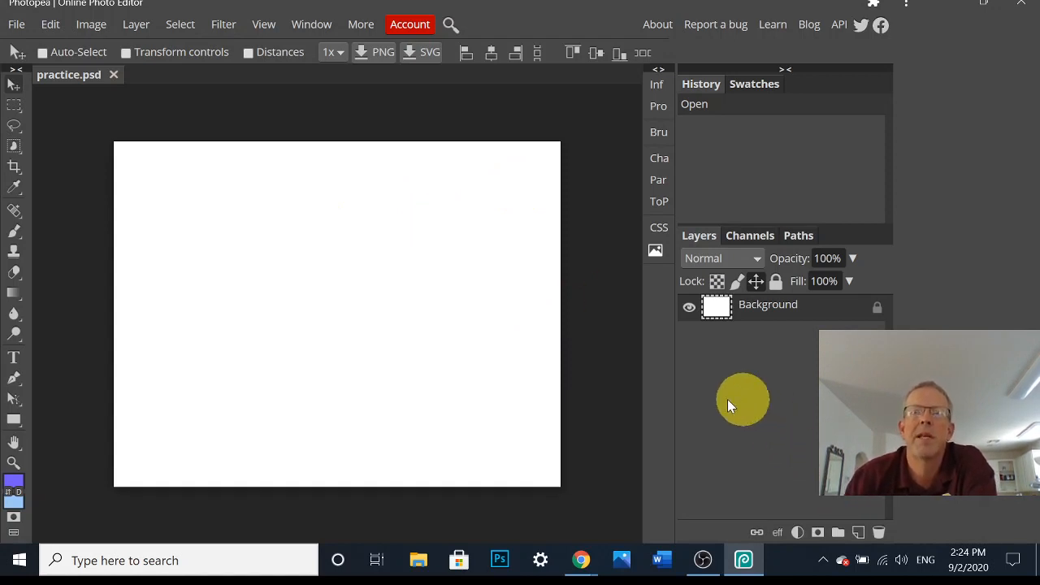
Add a new empty layer above the background and activate the Brush tool
click(858, 530)
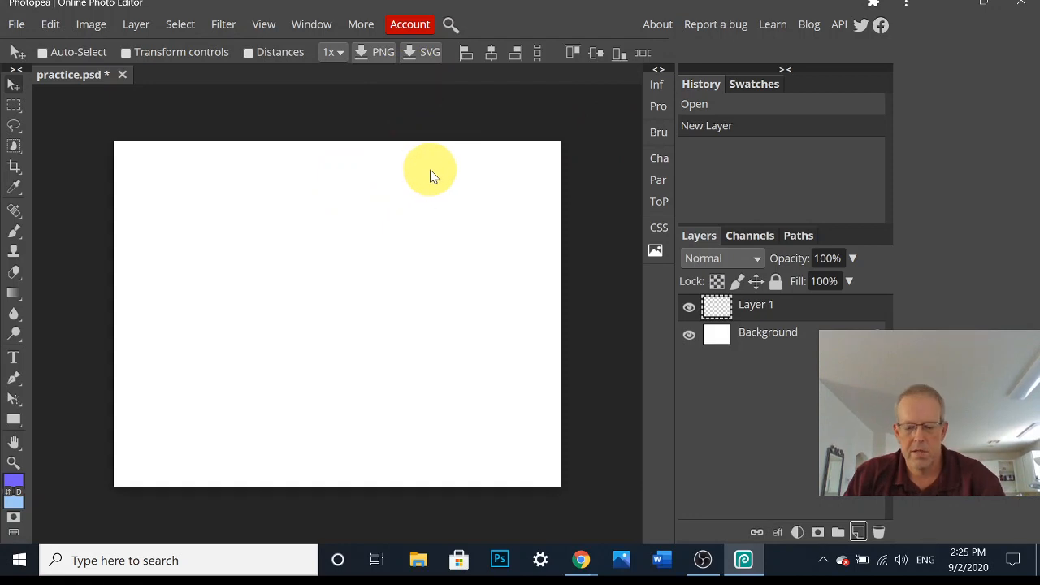
key(b)
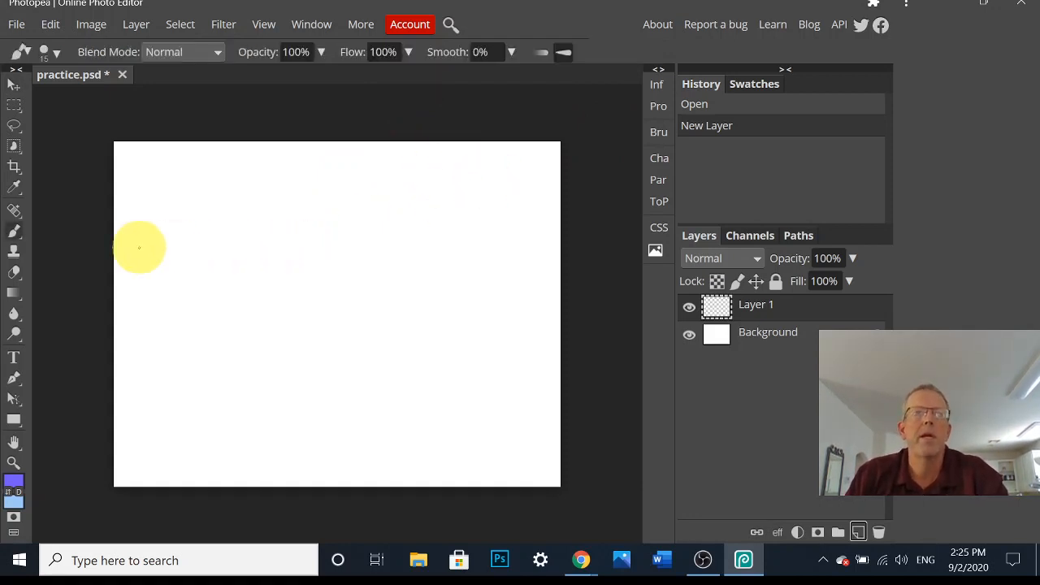
Cycle through the tools grouped with the Brush tool and return to the regular Brush
right_click(28, 230)
click(46, 236)
key(shift+b)
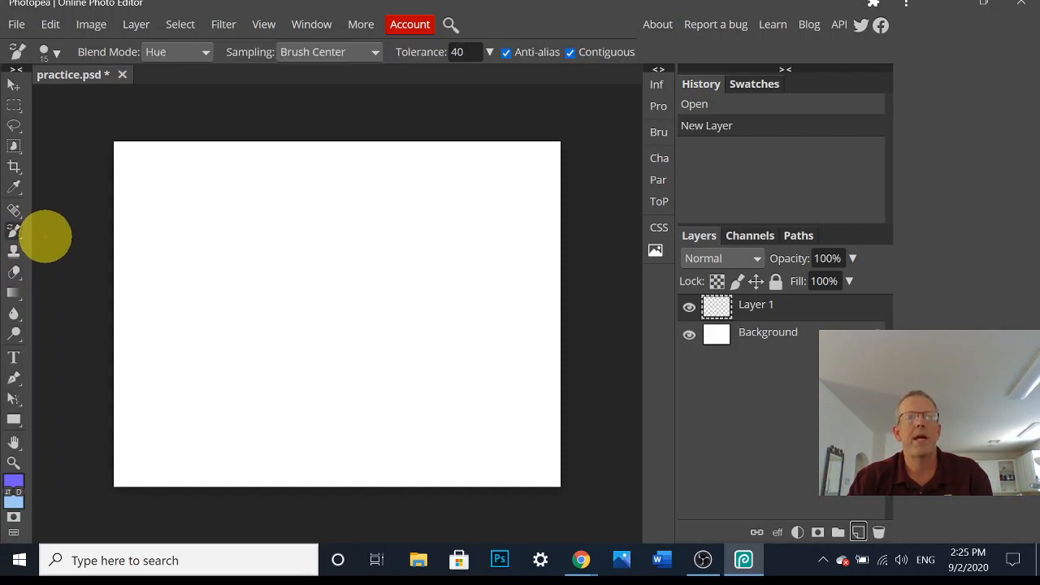
key(shift+b)
key(shift+b)
key(shift+b)
key(shift+b)
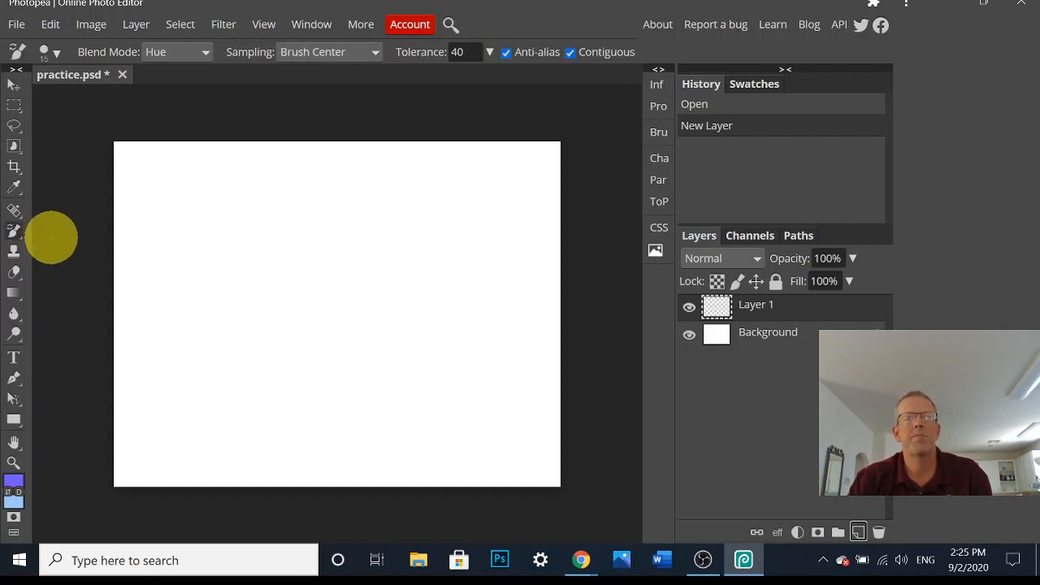
key(shift+b)
key(shift+b)
key(shift+b)
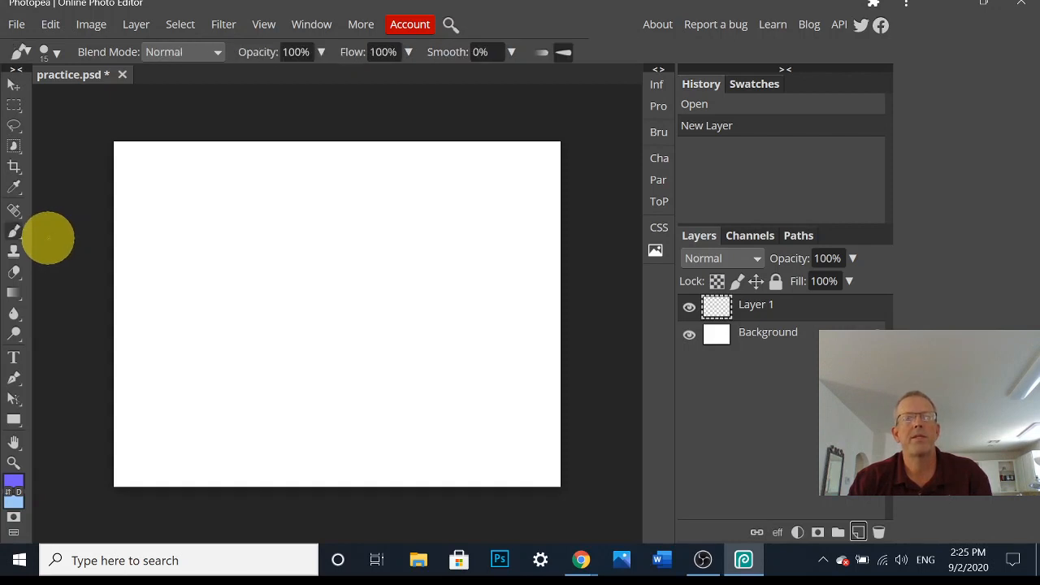
Open the brush settings, and in Chrome search Brusheezy for "lightning"
click(658, 134)
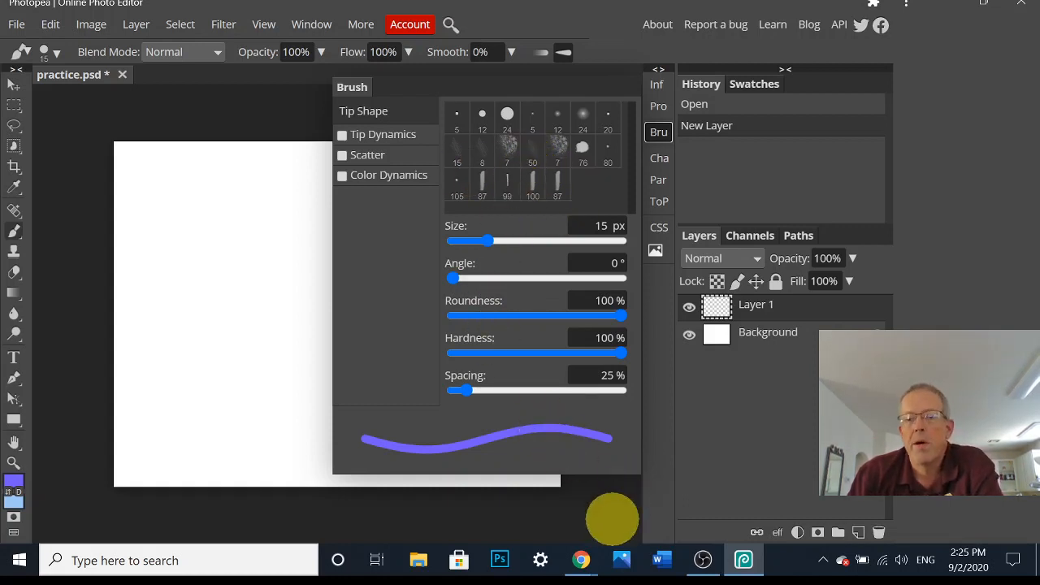
mouse_move(581, 561)
click(754, 493)
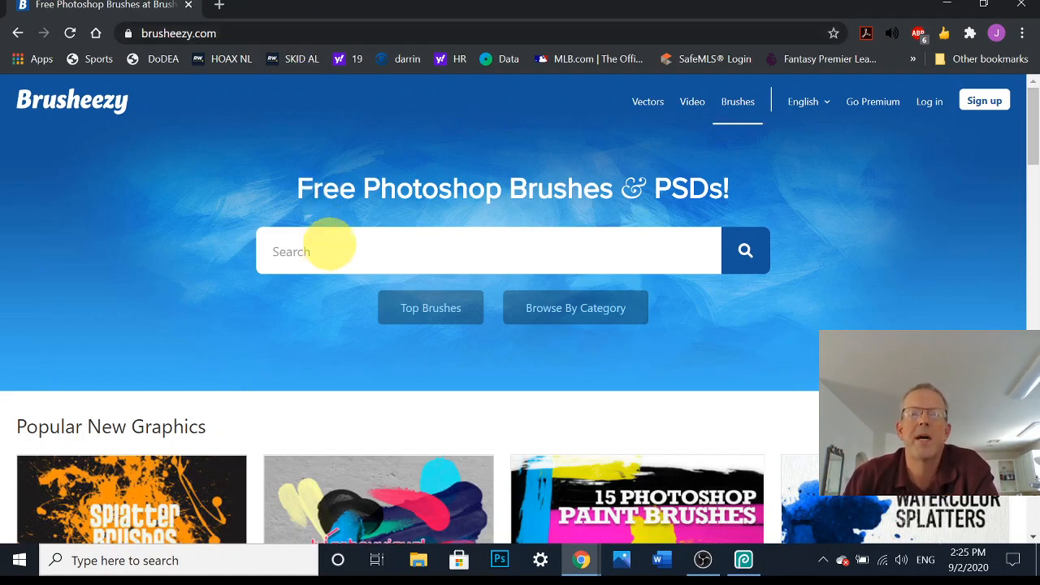
click(325, 253)
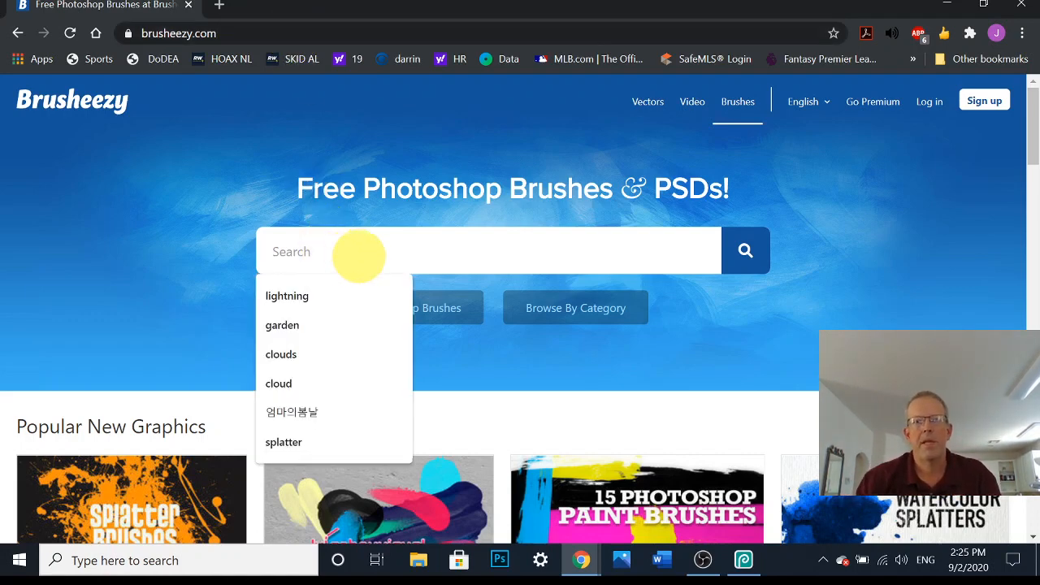
click(305, 297)
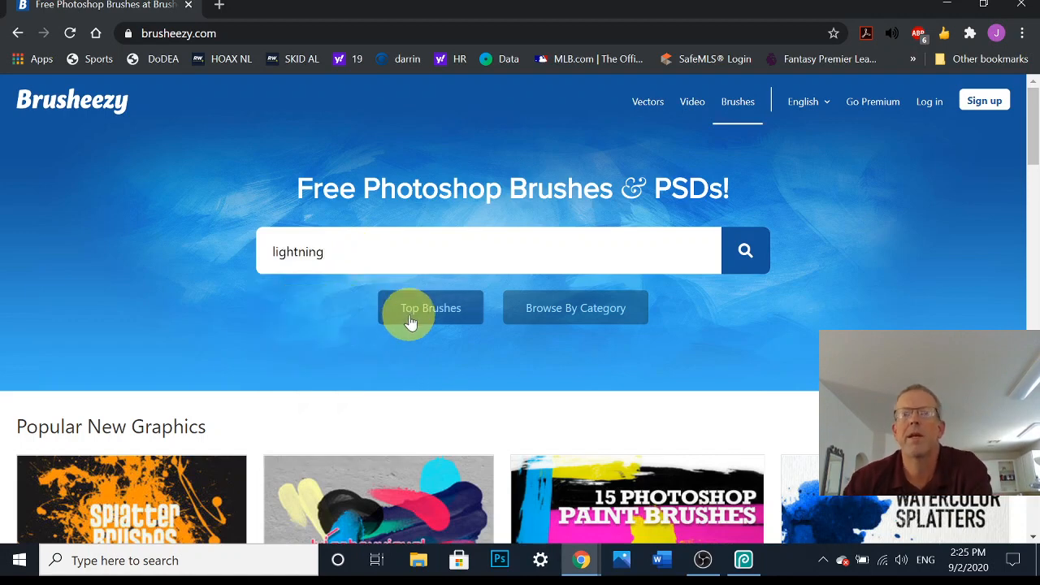
click(736, 253)
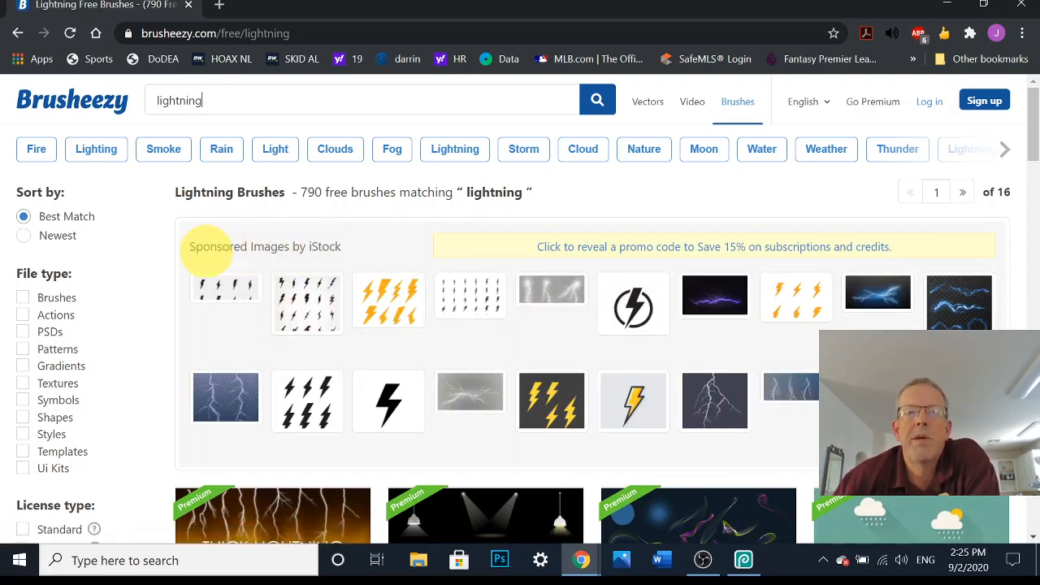
Find the free Lightning PS Brushes set among the search results and open its page
scroll(209, 248, down, 3)
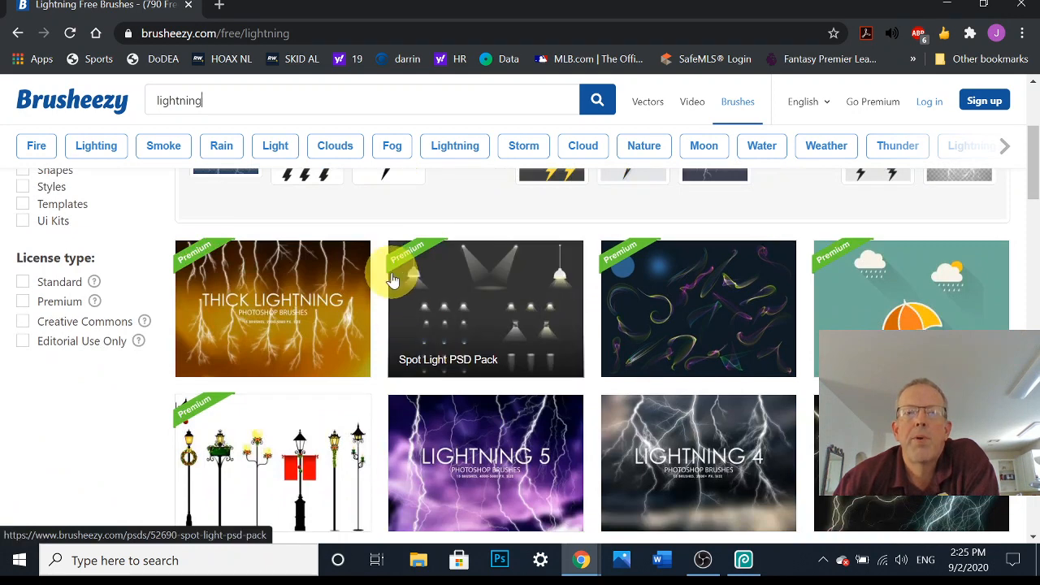
scroll(436, 344, down, 2)
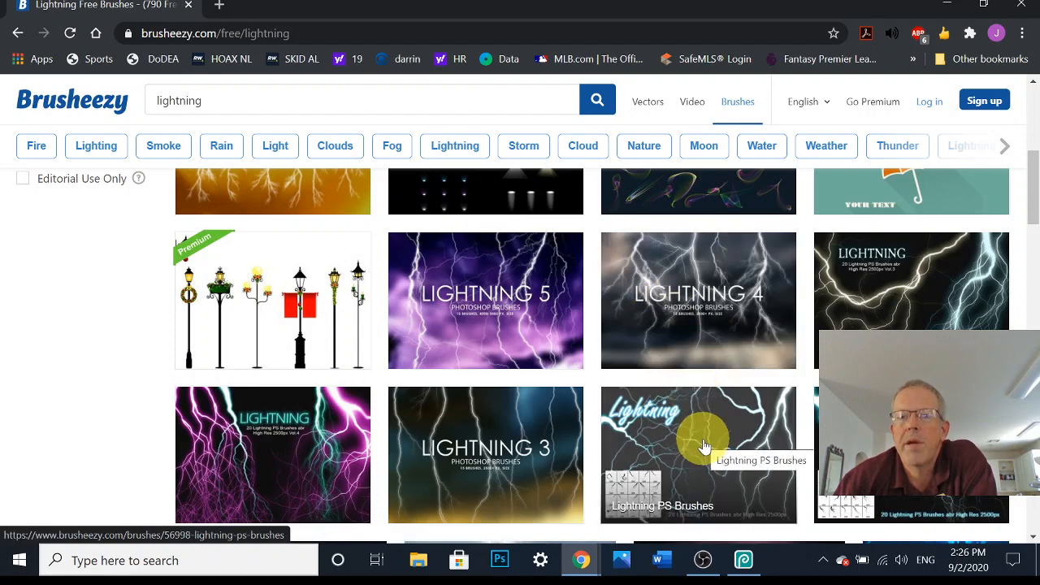
click(715, 460)
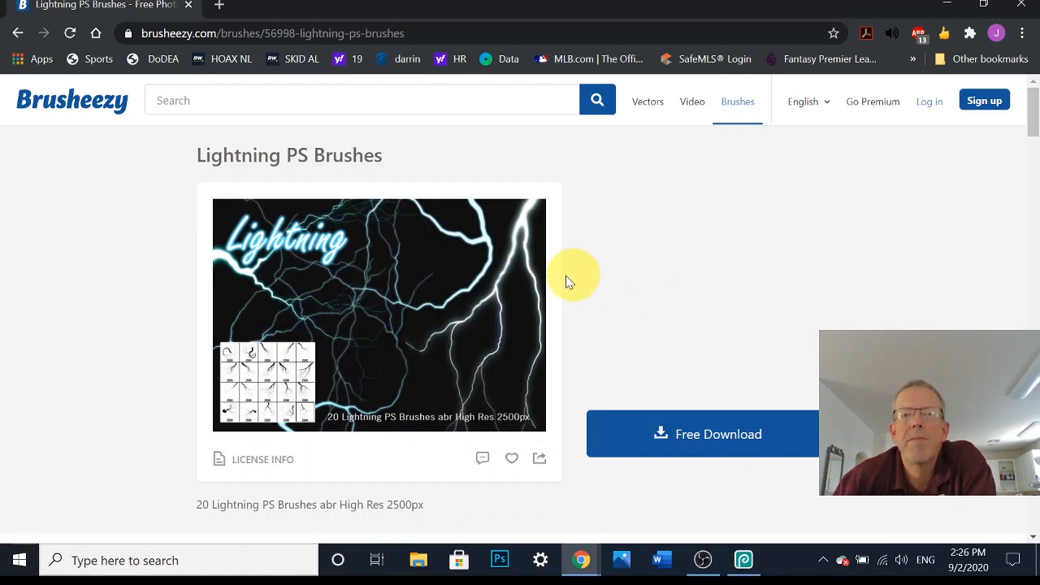
Download the free Lightning PS Brushes set, dismissing the account sign-up offer and closing the download notice
click(715, 445)
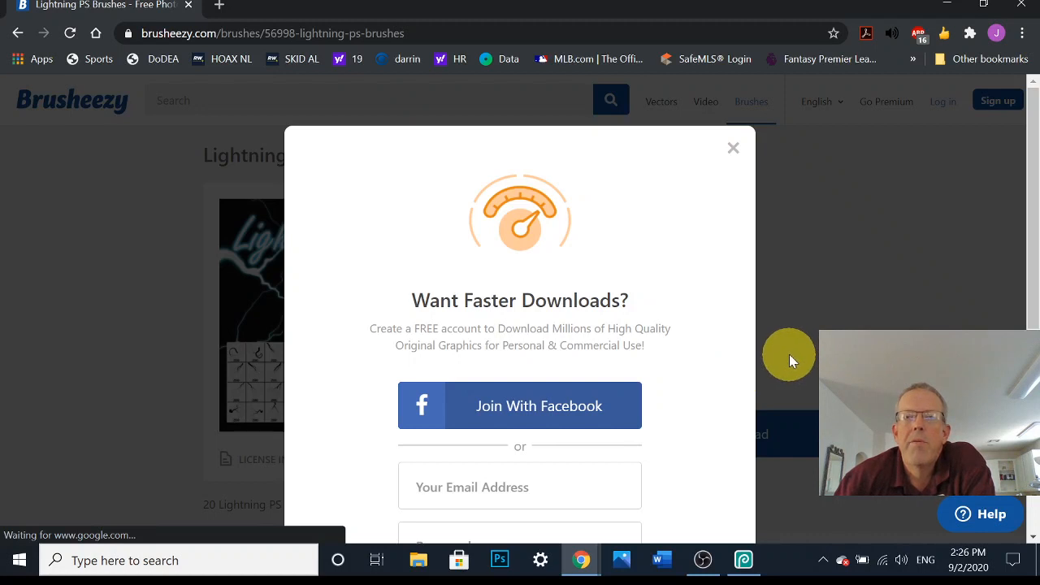
scroll(743, 347, down, 1)
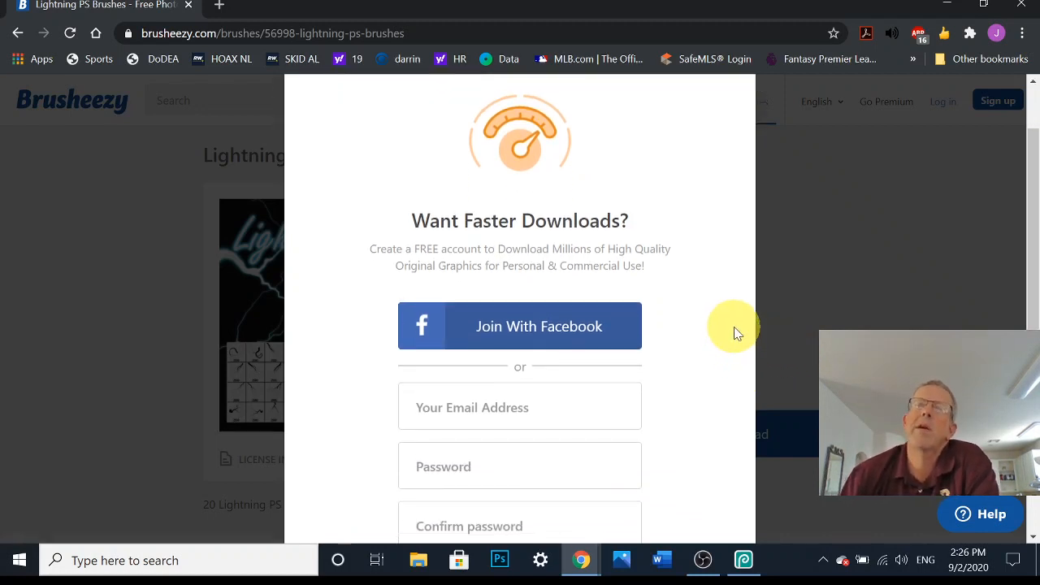
scroll(734, 333, up, 1)
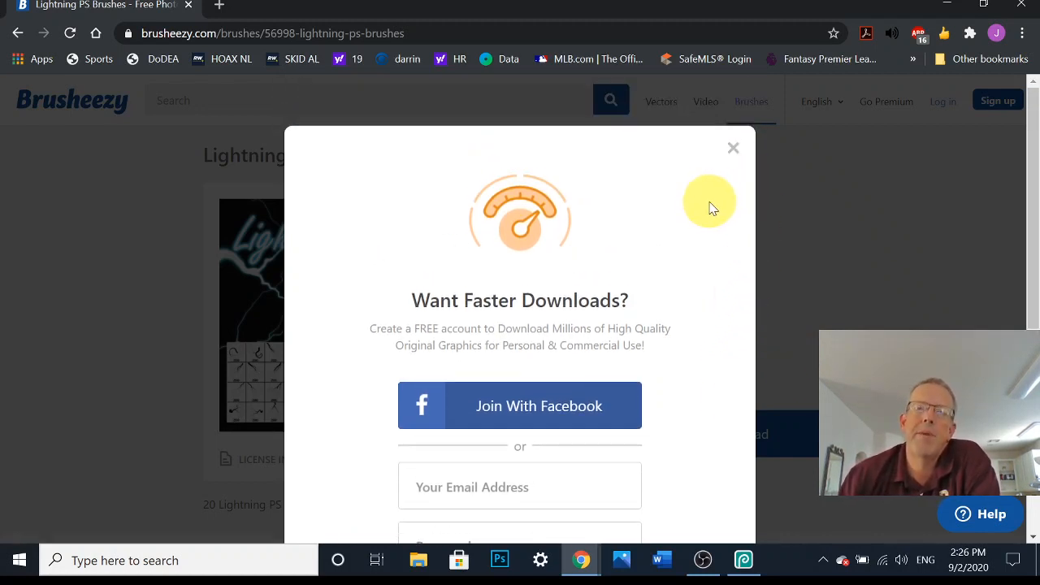
click(735, 152)
click(721, 429)
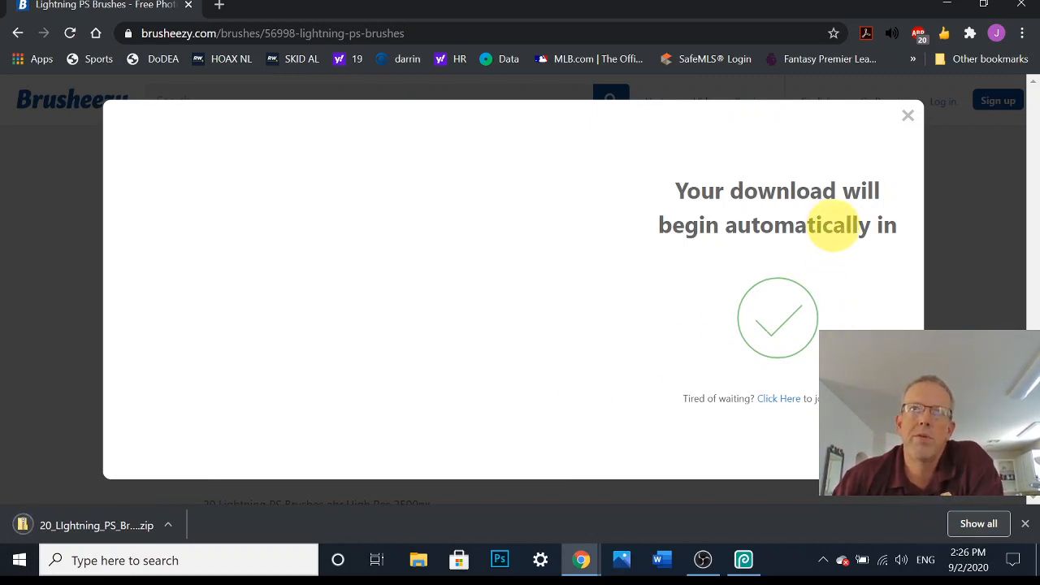
click(908, 115)
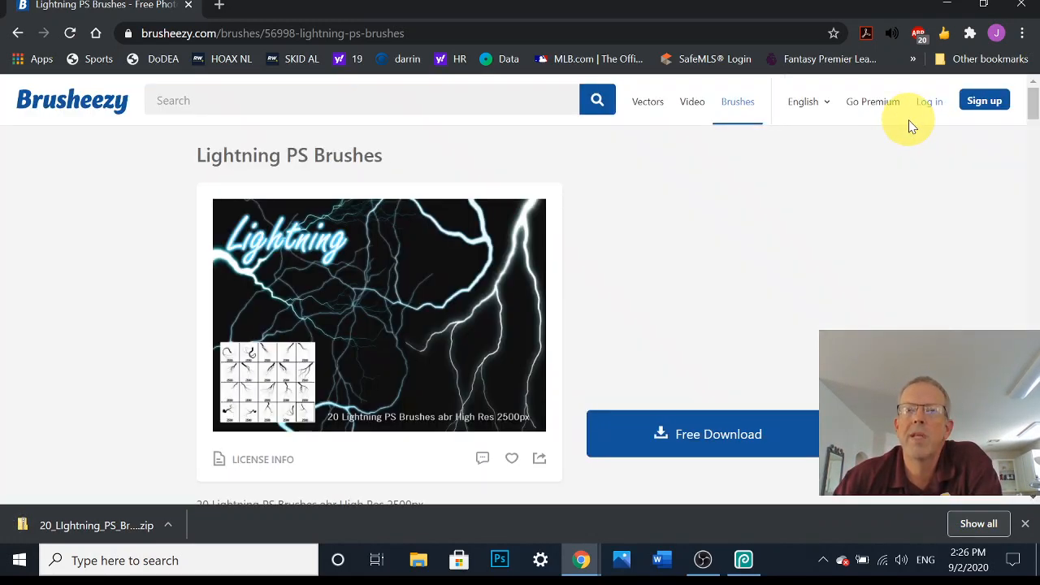
Return to Photopea and load the 20_LIghtning_PS_Brushes_abr zip from the Downloads folder as new brushes
click(947, 5)
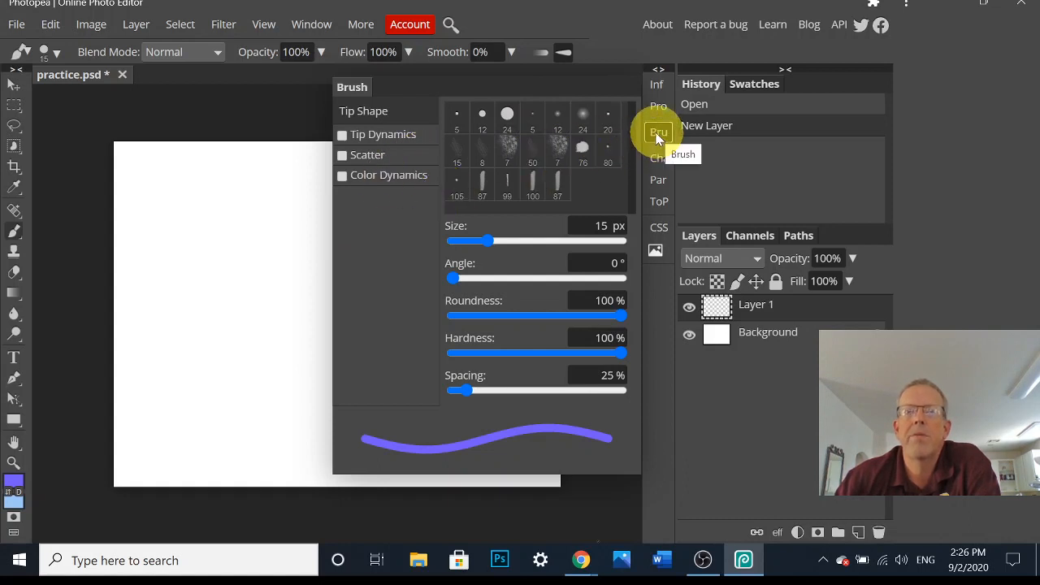
click(17, 25)
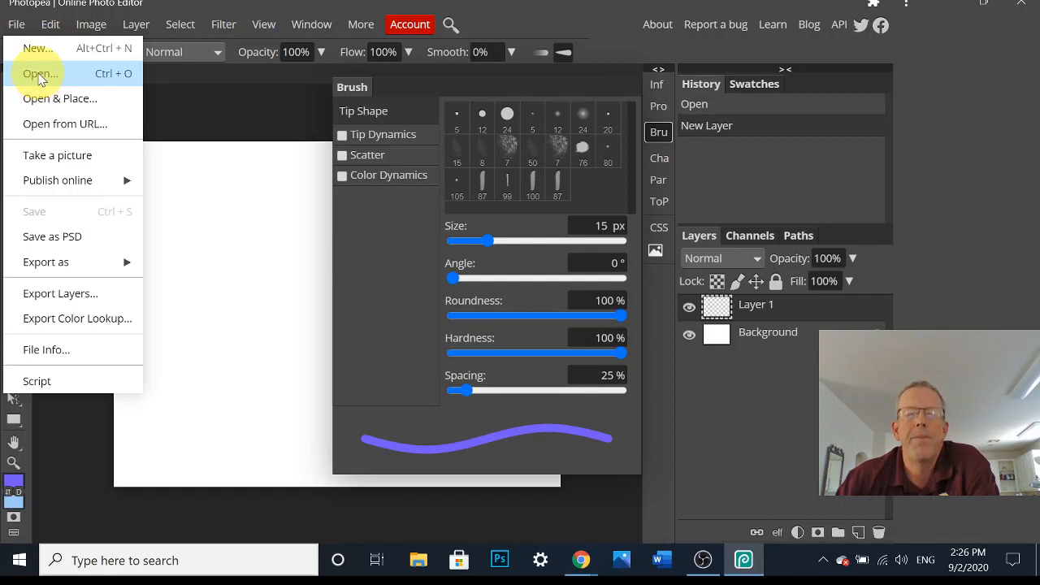
click(40, 76)
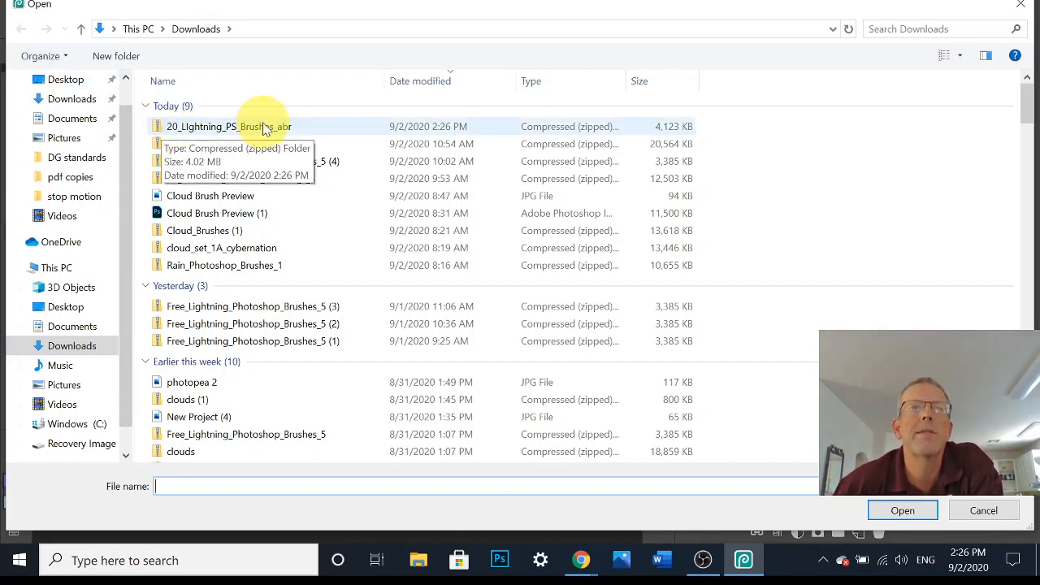
click(70, 102)
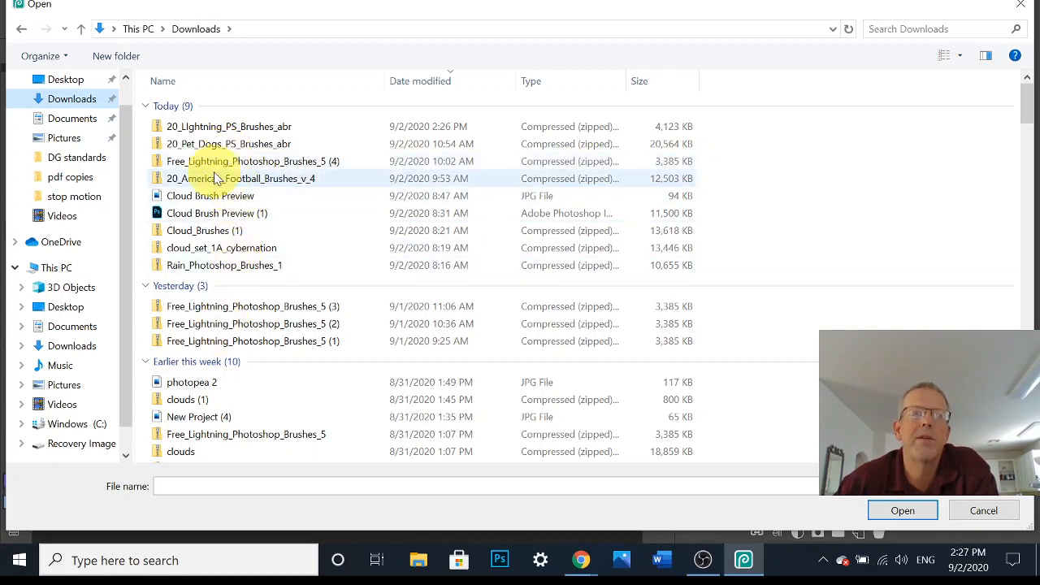
double_click(206, 128)
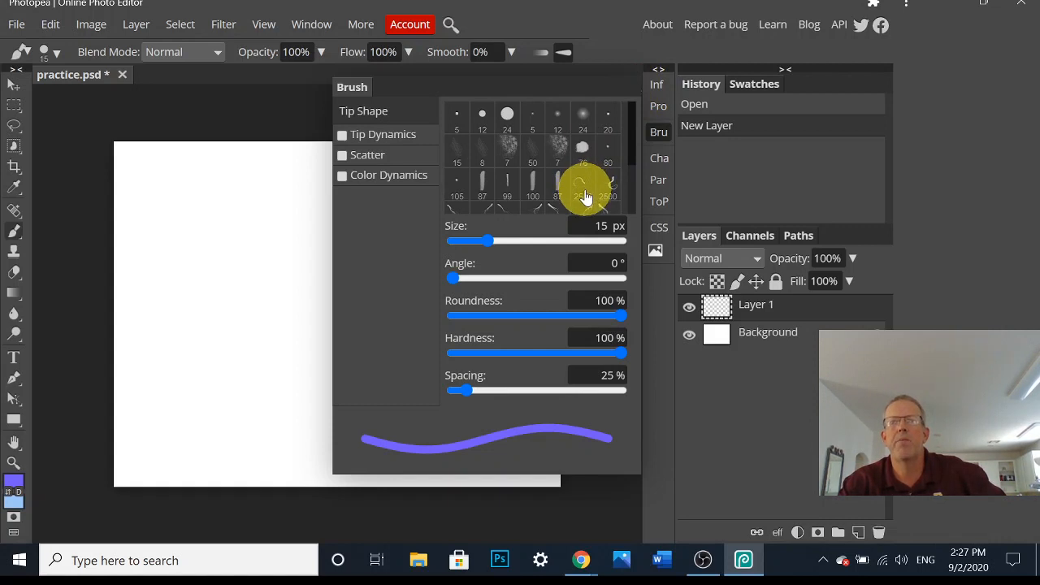
Choose one of the loaded 2500 px lightning brushes and stamp a bolt on the left half of the canvas on Layer 1
drag(631, 144, 635, 202)
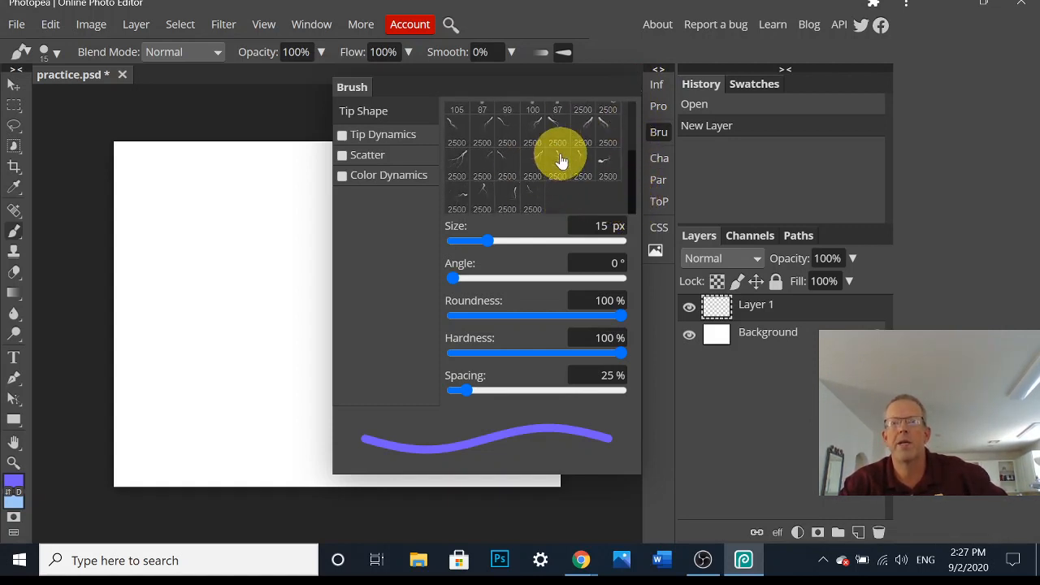
click(606, 116)
click(658, 131)
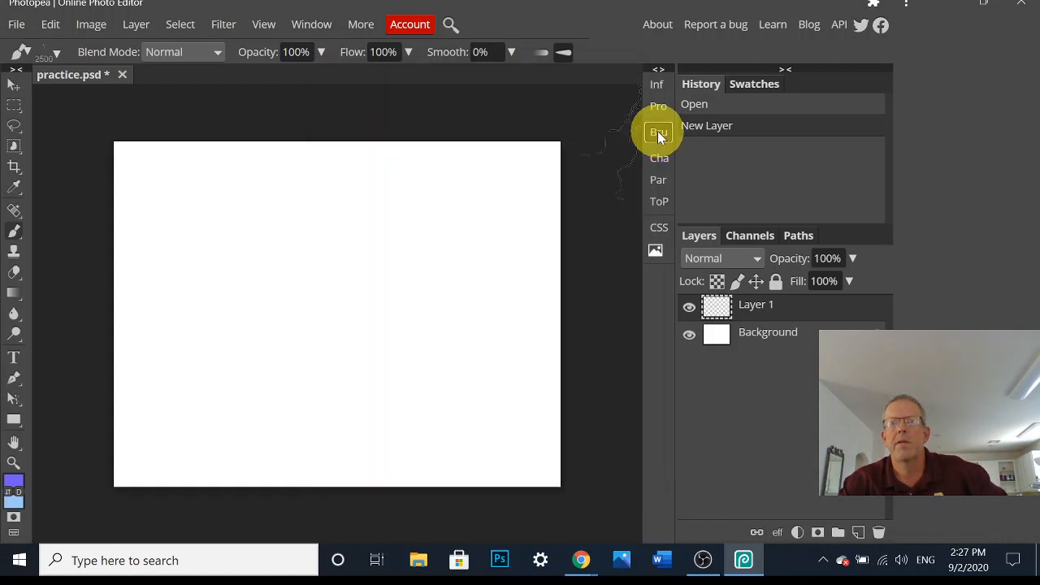
click(276, 313)
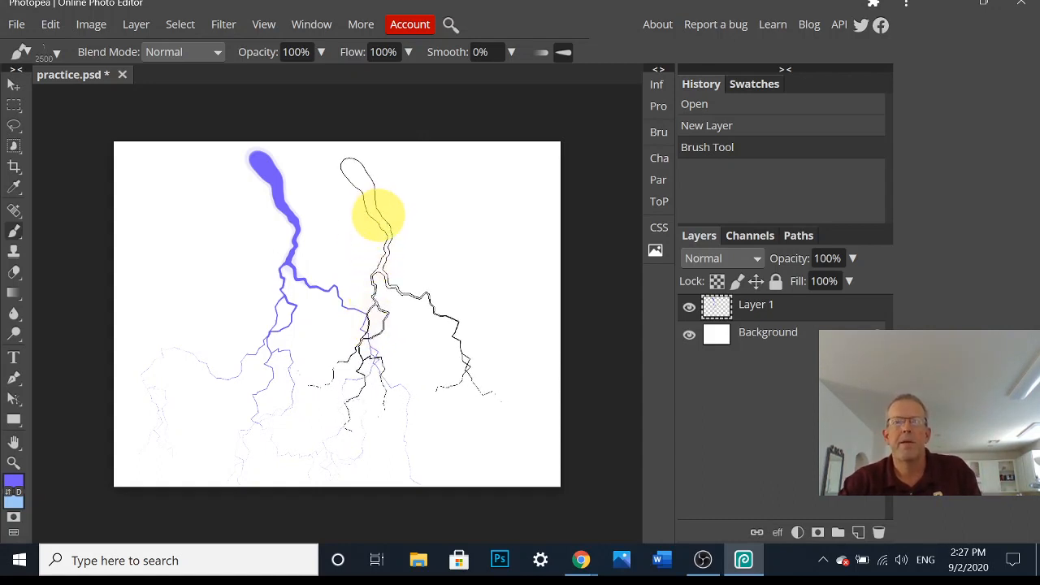
Enlarge the lightning brush to 2900 px and stamp a second bolt to the right of the first one
key(bracketright)
key(bracketright)
key(bracketright)
key(bracketright)
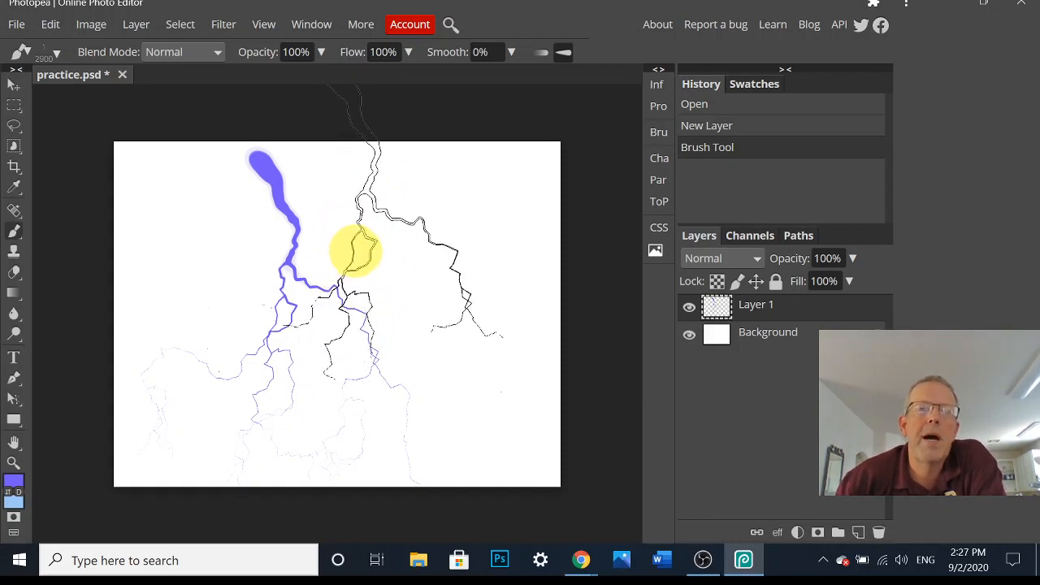
click(355, 252)
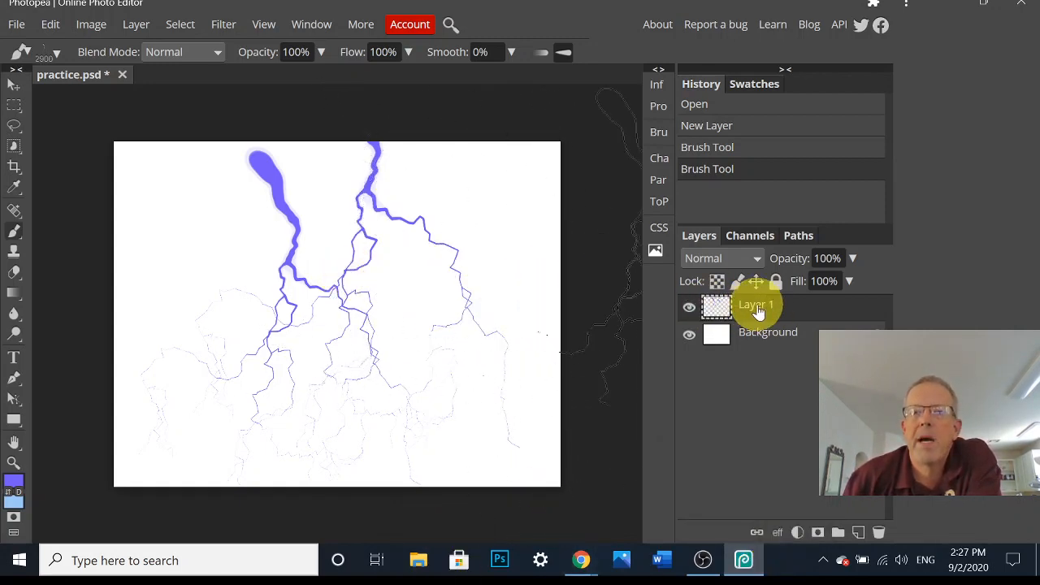
Hide Layer 1 with the lightning bolts and add a new empty layer above it
click(691, 312)
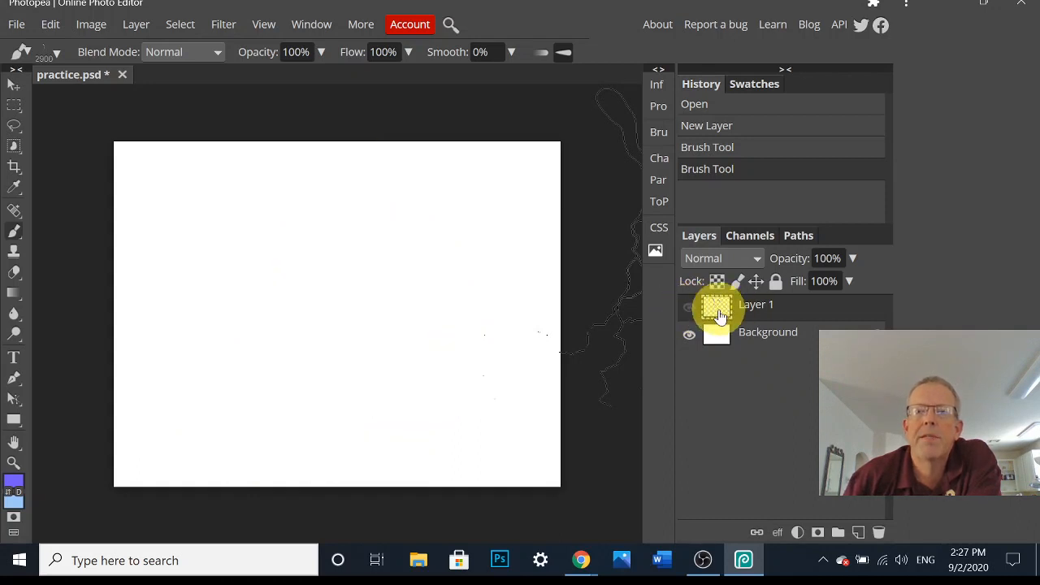
click(689, 311)
click(690, 312)
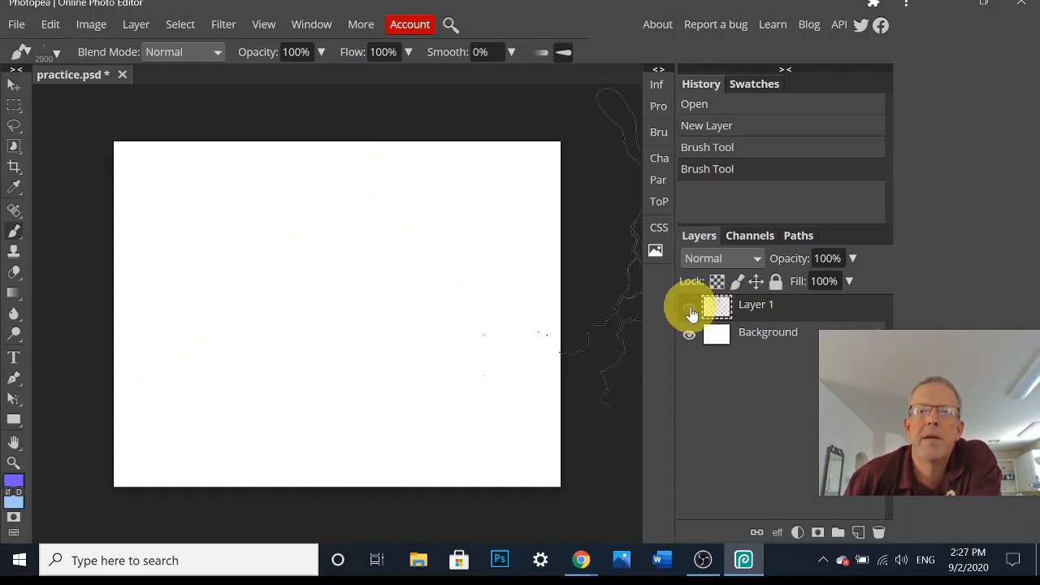
click(860, 531)
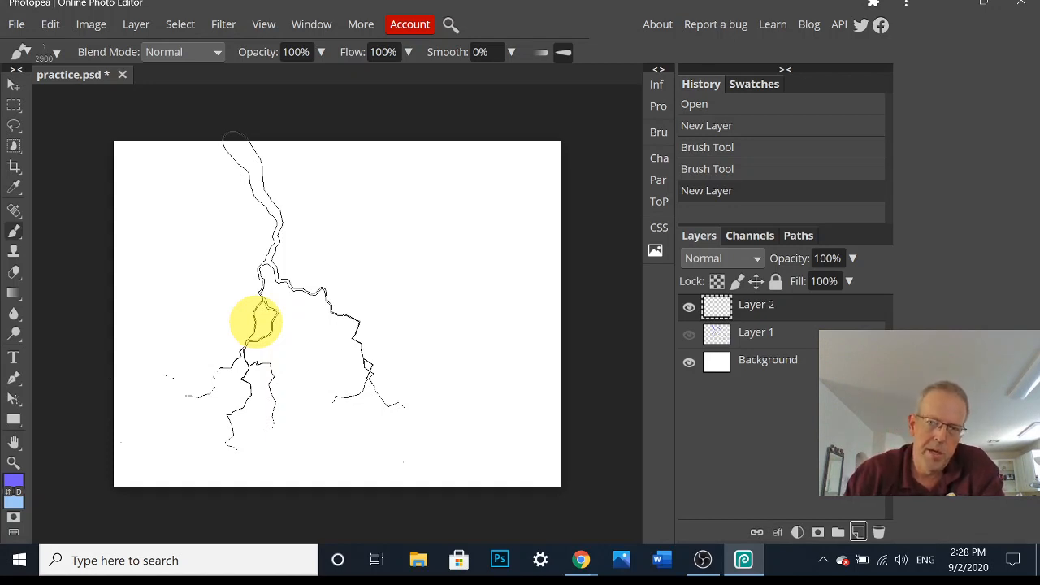
Cycle through the rectangle, ellipse, line, parametric and custom shape tools to compare their options
key(u)
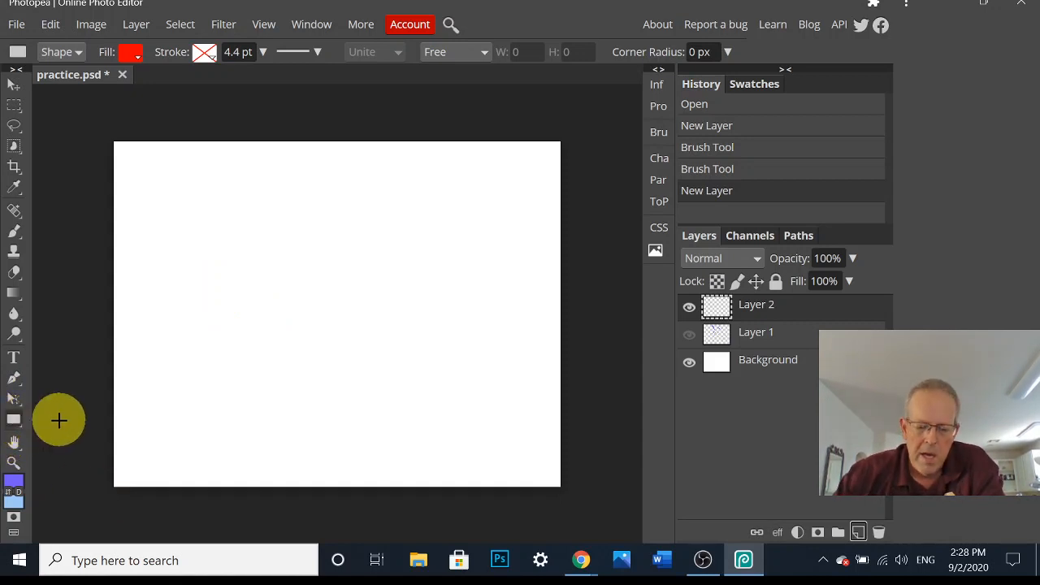
key(shift+u)
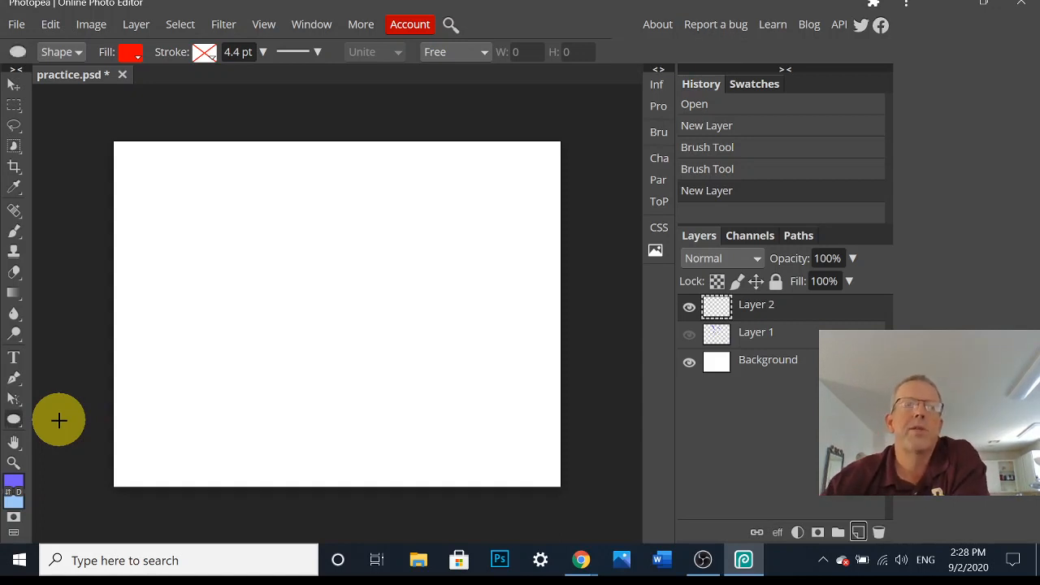
key(shift+u)
key(shift+u)
key(shift+u)
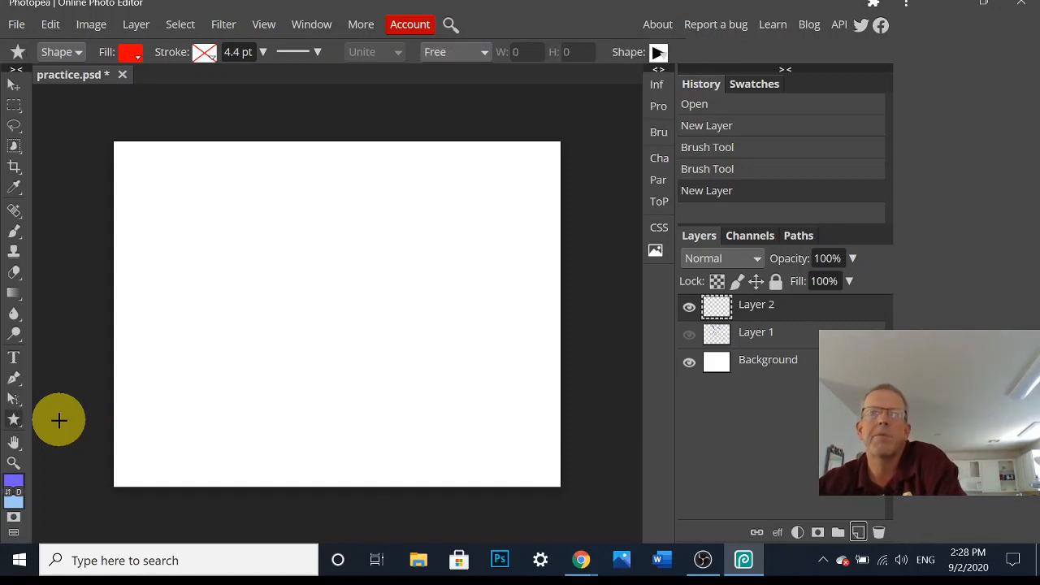
key(shift+u)
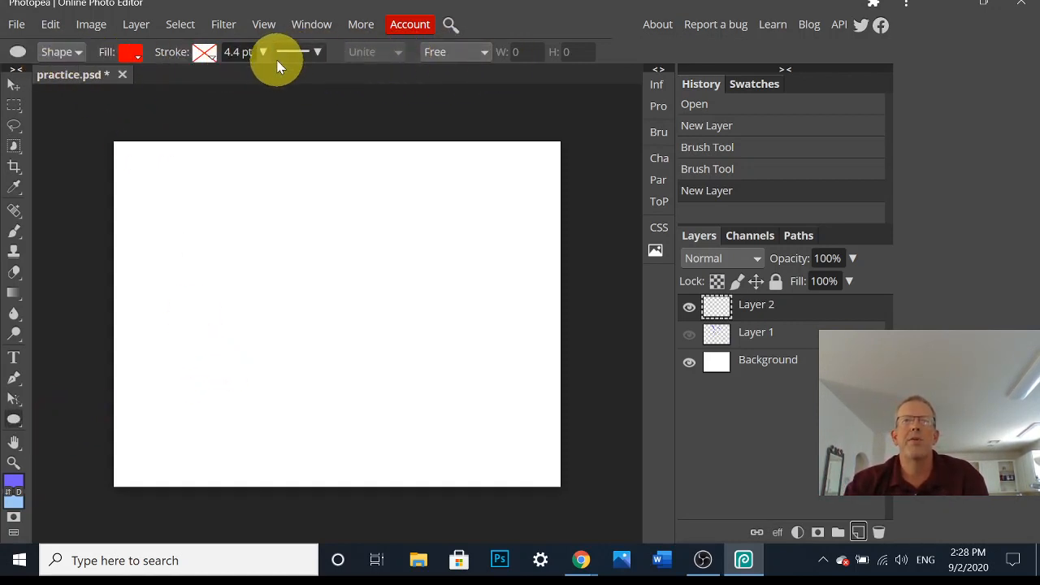
key(shift+u)
key(shift+u)
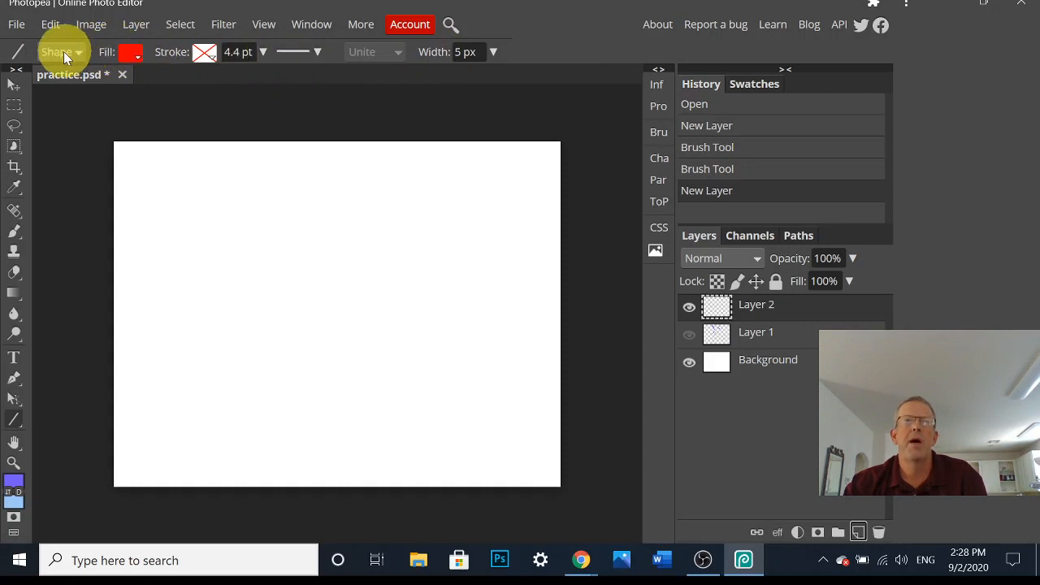
key(shift+u)
key(shift+u)
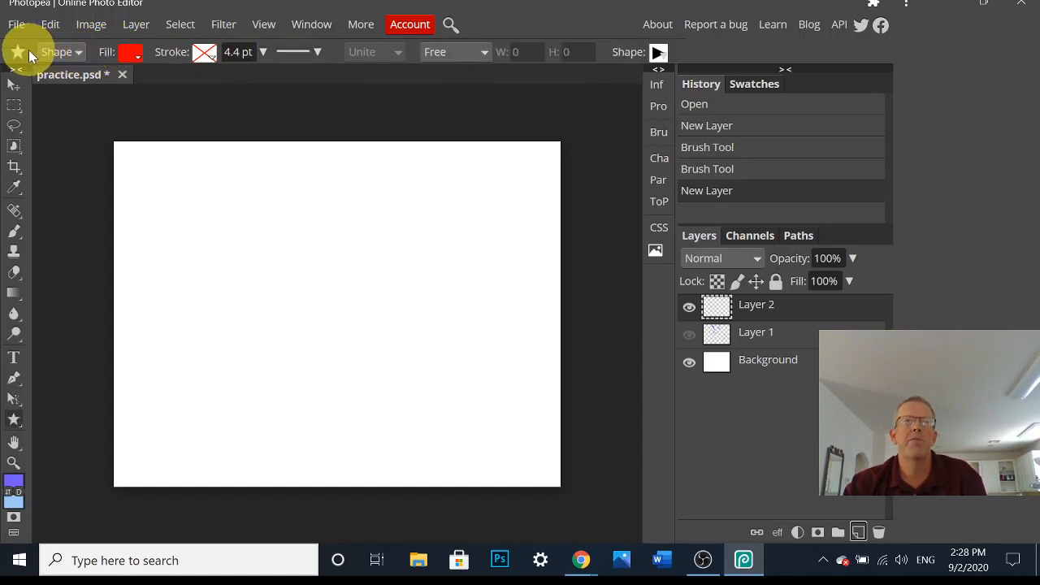
key(shift+u)
key(shift+u)
key(shift+u)
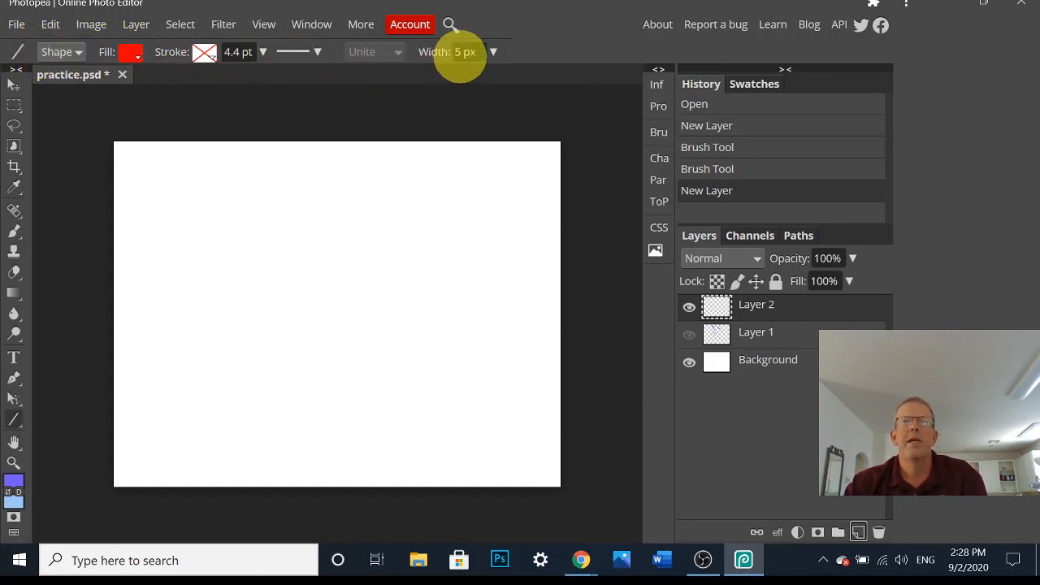
key(shift+u)
key(shift+u)
key(shift+u)
key(shift+u)
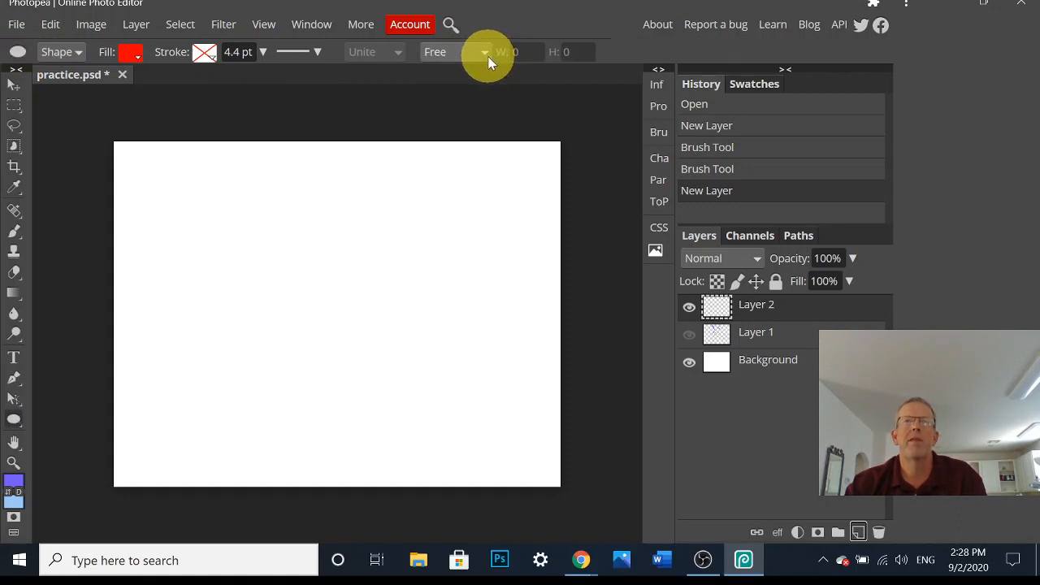
key(shift+u)
key(shift+u)
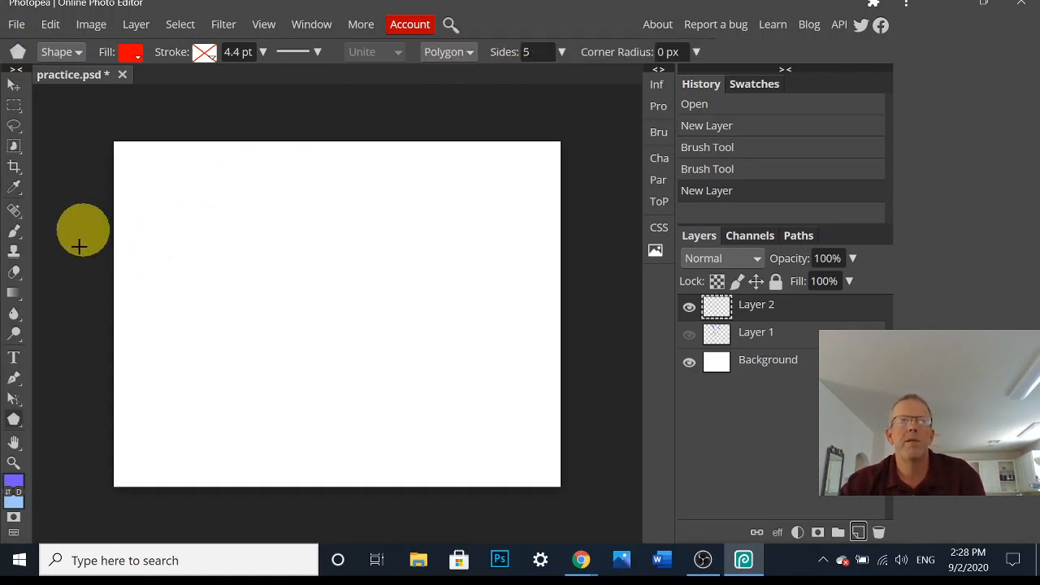
Draw a wide red rectangle in the upper left of the canvas on Layer 2 with the Rectangle tool
click(15, 419)
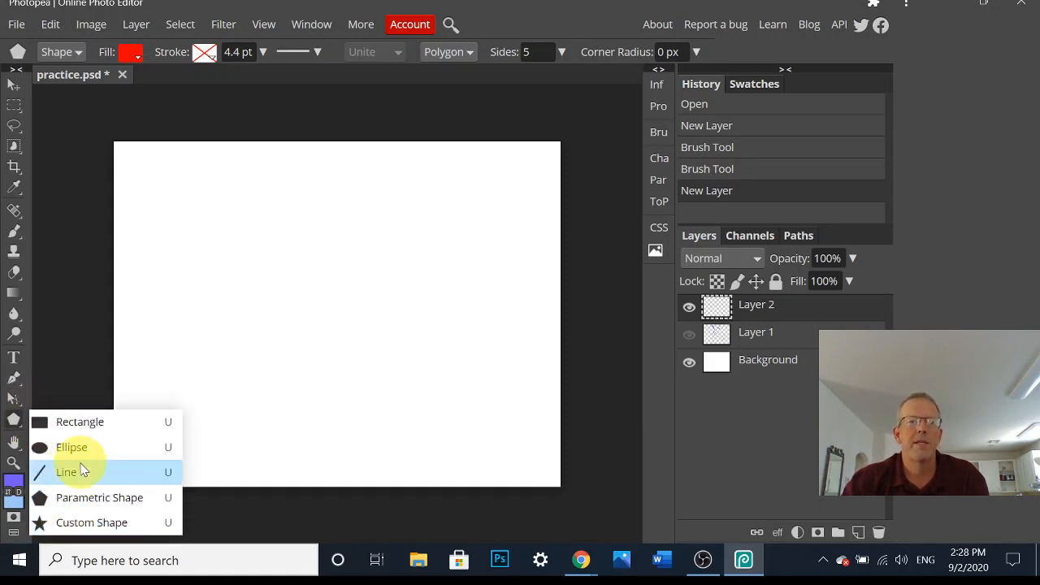
click(80, 422)
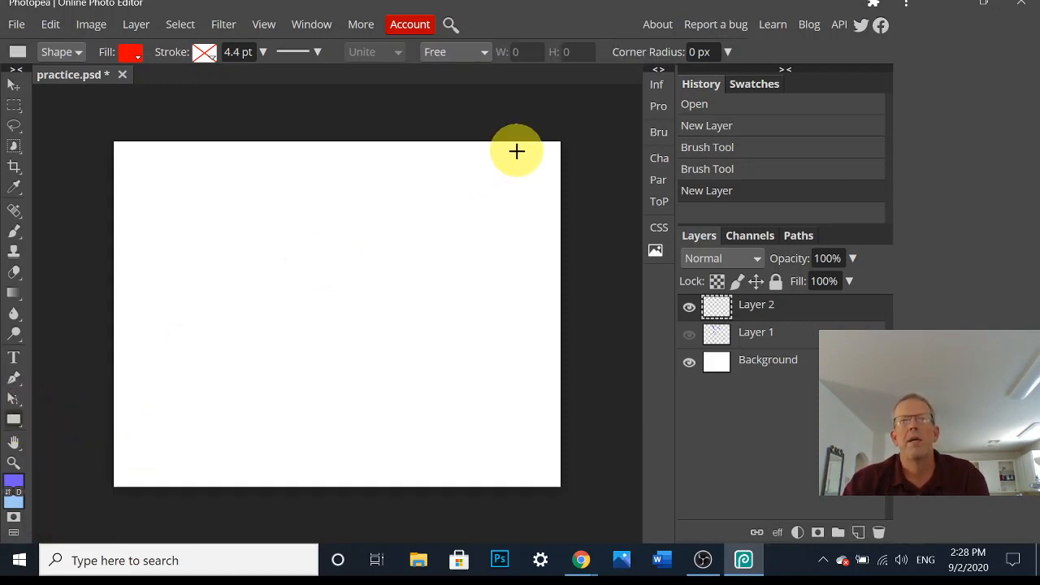
drag(166, 184, 272, 239)
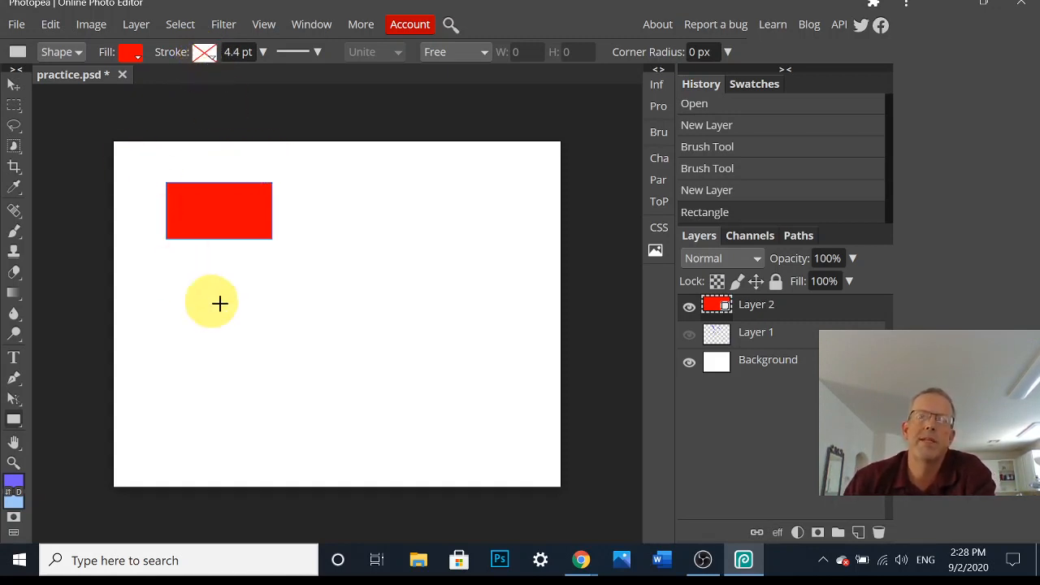
Draw a small rectangle to the right of the red one and set its fill to blue
drag(358, 194, 386, 213)
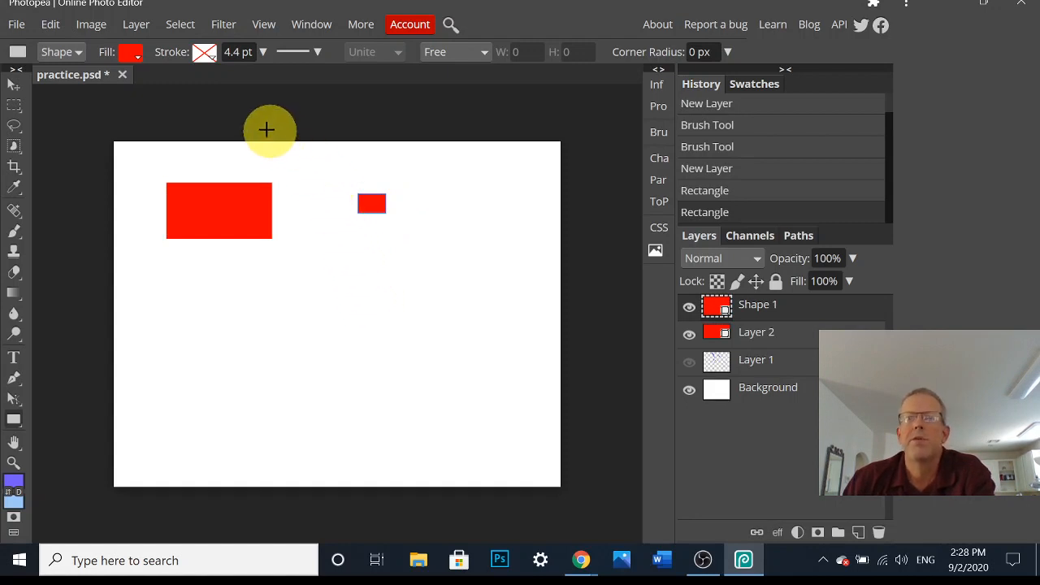
click(127, 55)
click(171, 144)
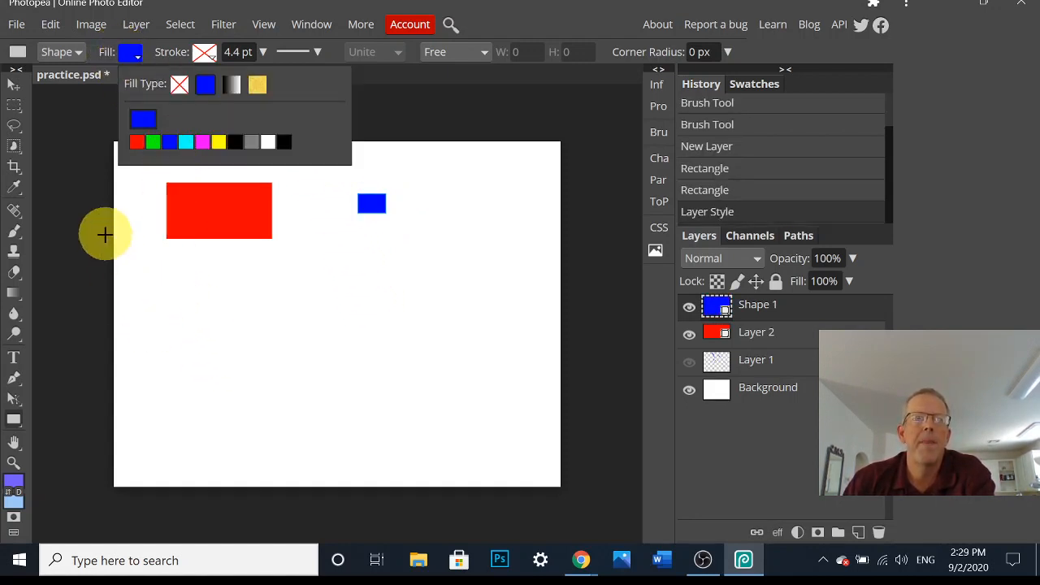
Draw a blue circle near the canvas's upper right, a flat ellipse below it and another circle under the red rectangle
right_click(18, 426)
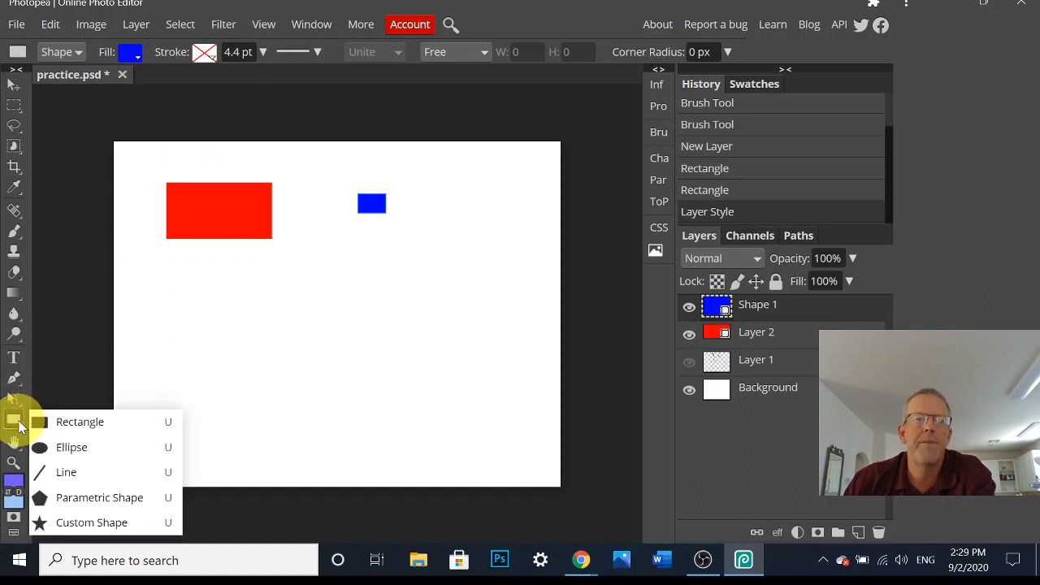
click(73, 447)
drag(443, 188, 497, 243)
drag(360, 261, 479, 291)
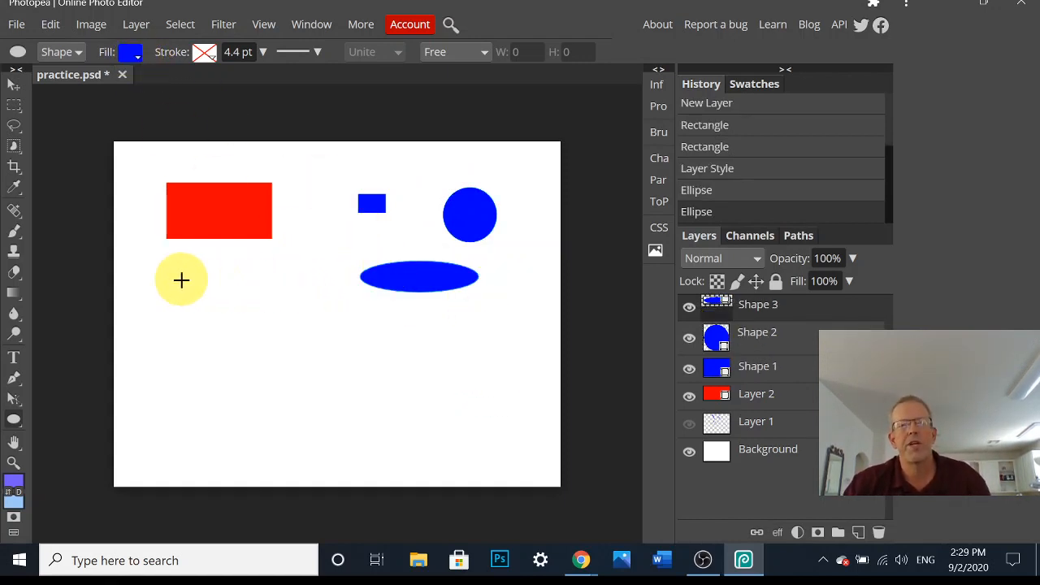
drag(180, 279, 236, 334)
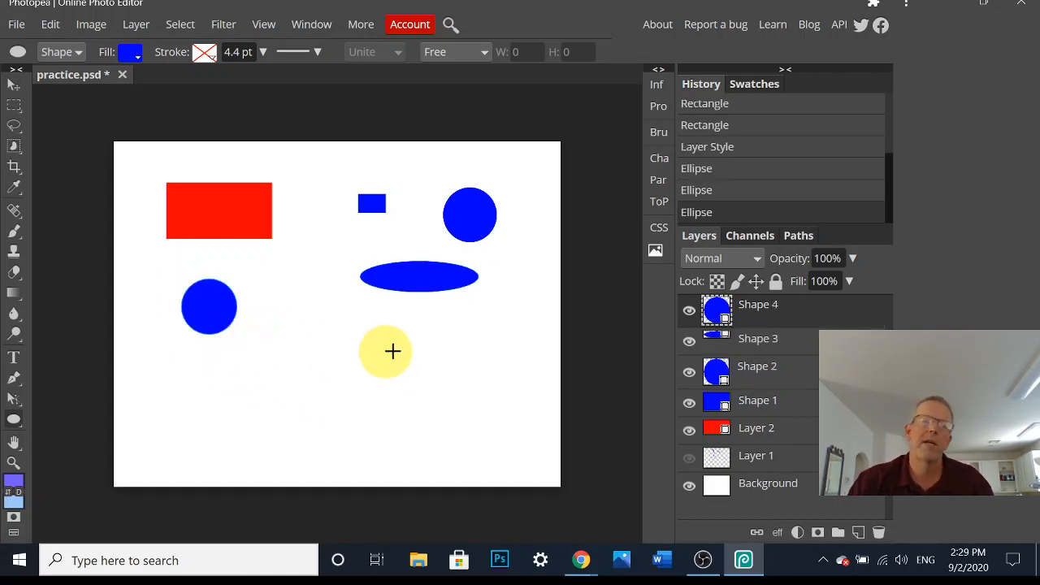
Draw two 5 px blue lines: a steep one near the canvas's left edge and a near-horizontal one between the circles
right_click(20, 424)
click(59, 471)
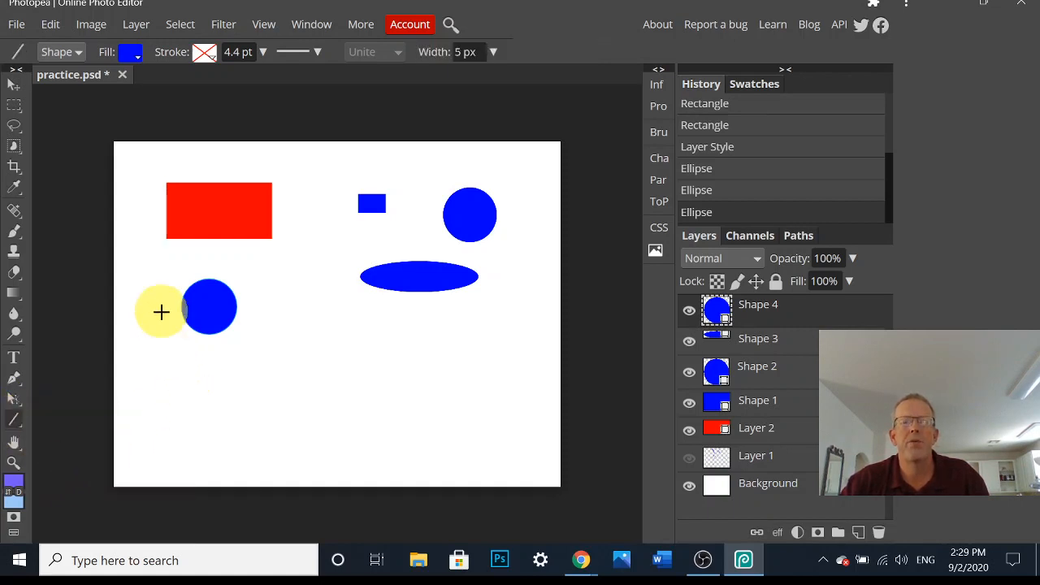
drag(159, 269, 114, 446)
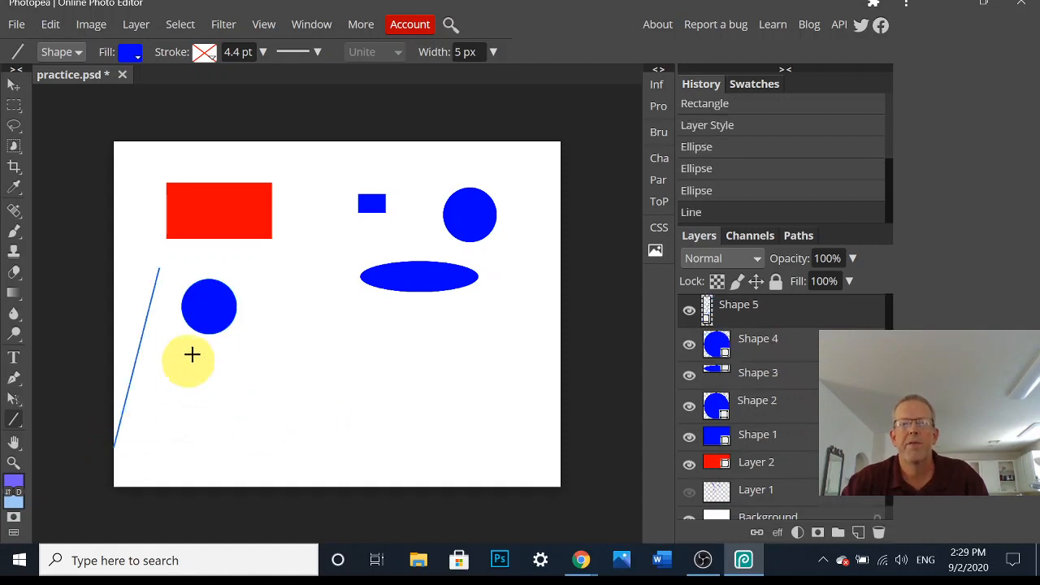
drag(216, 270, 492, 242)
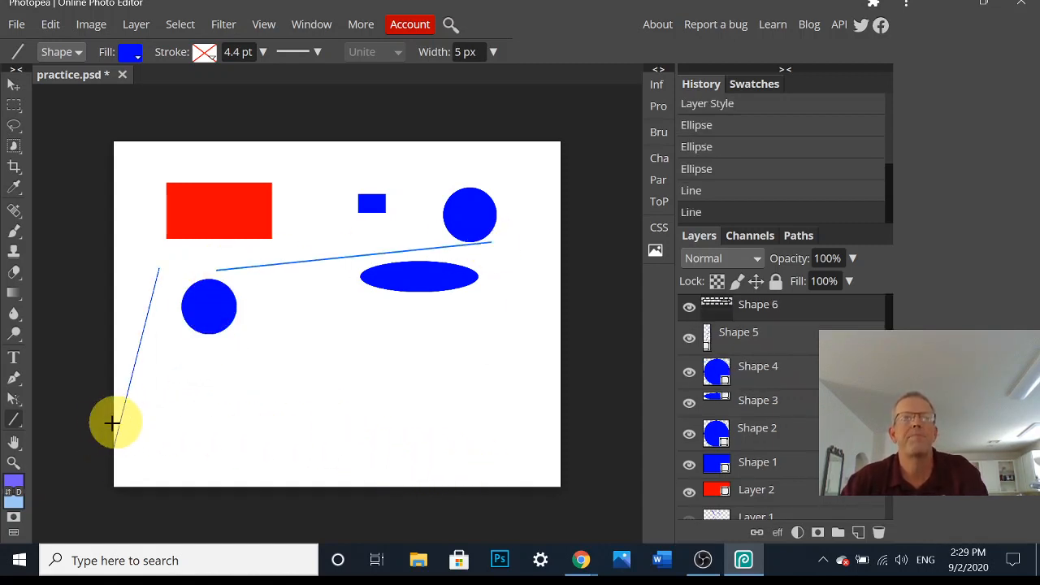
Draw a 5-sided polygon at the canvas's lower right and a smaller 16-sided one to its left with the Parametric Shape tool
click(13, 420)
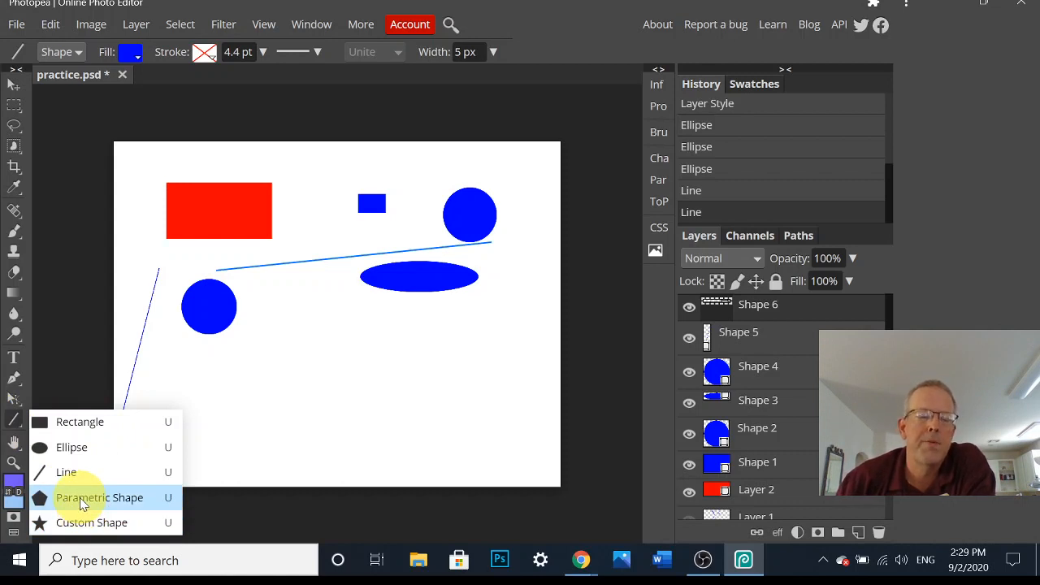
click(80, 497)
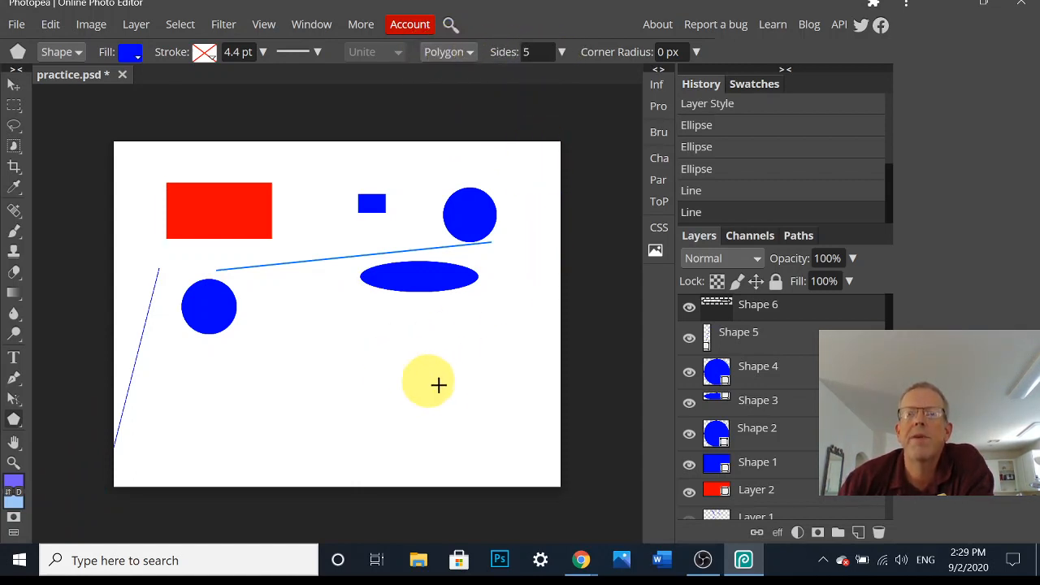
drag(439, 385, 475, 405)
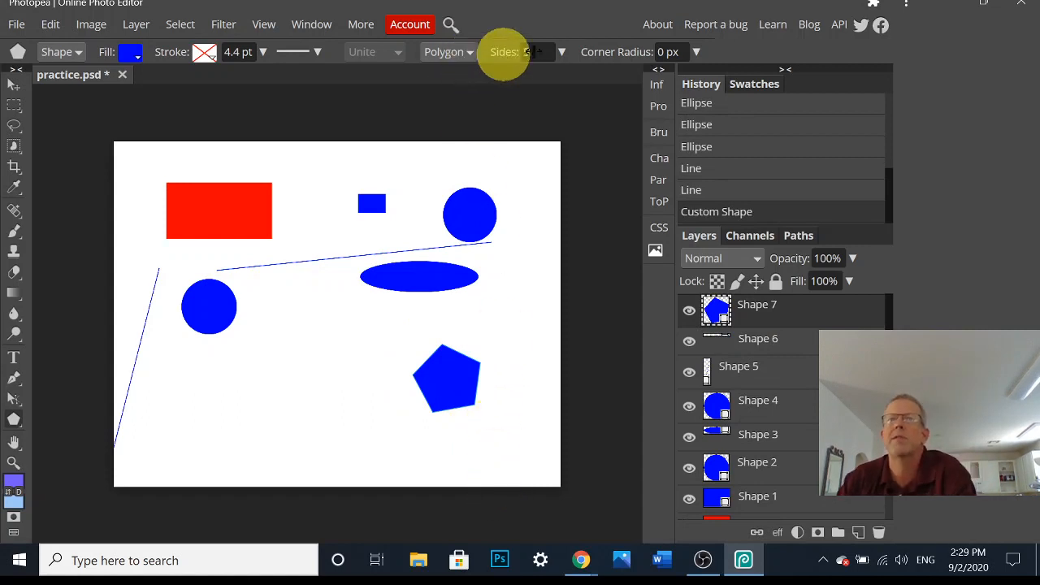
click(563, 53)
drag(498, 77, 528, 78)
drag(330, 386, 346, 401)
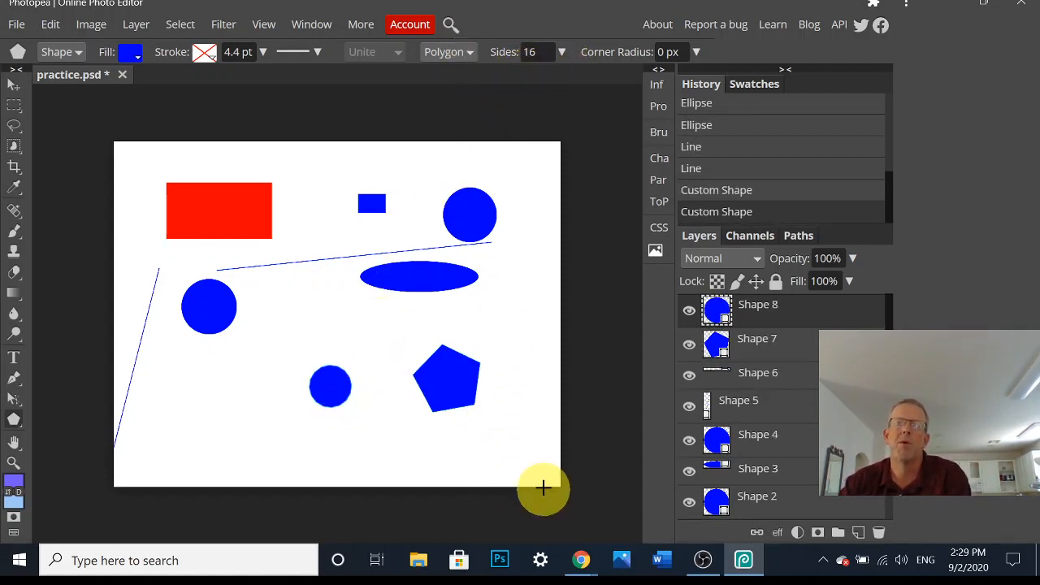
Draw a small 10-sided polygon right of the upper-right circle and a large 6-sided one overlapping the left circle
click(561, 52)
drag(518, 75, 513, 77)
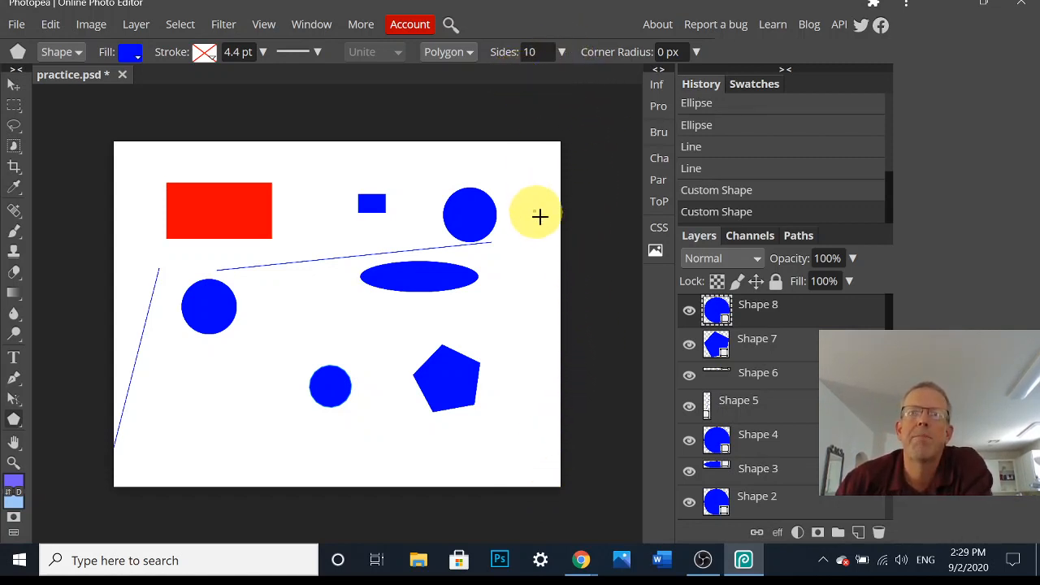
drag(534, 211, 546, 224)
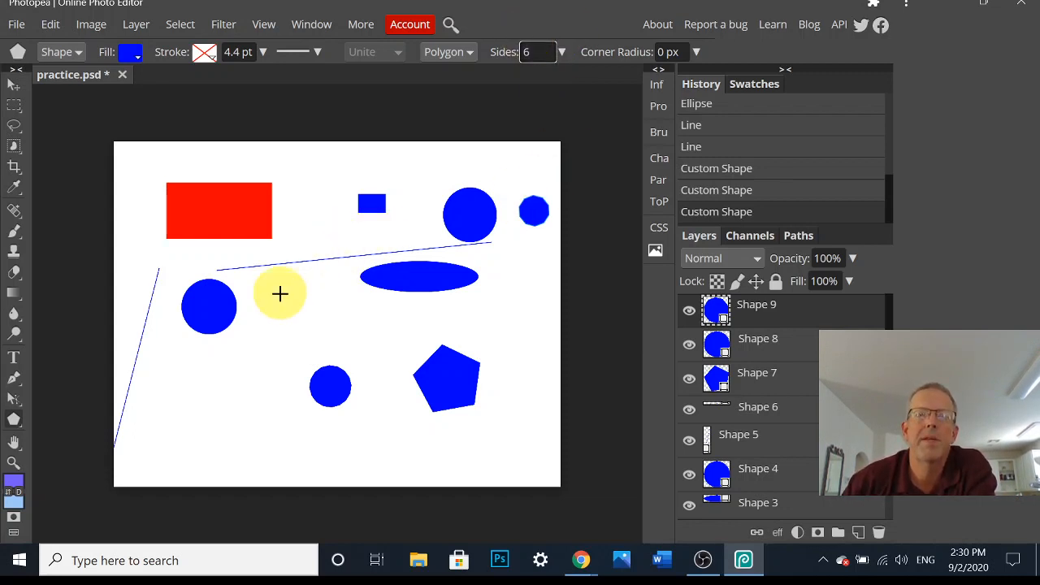
drag(279, 293, 321, 332)
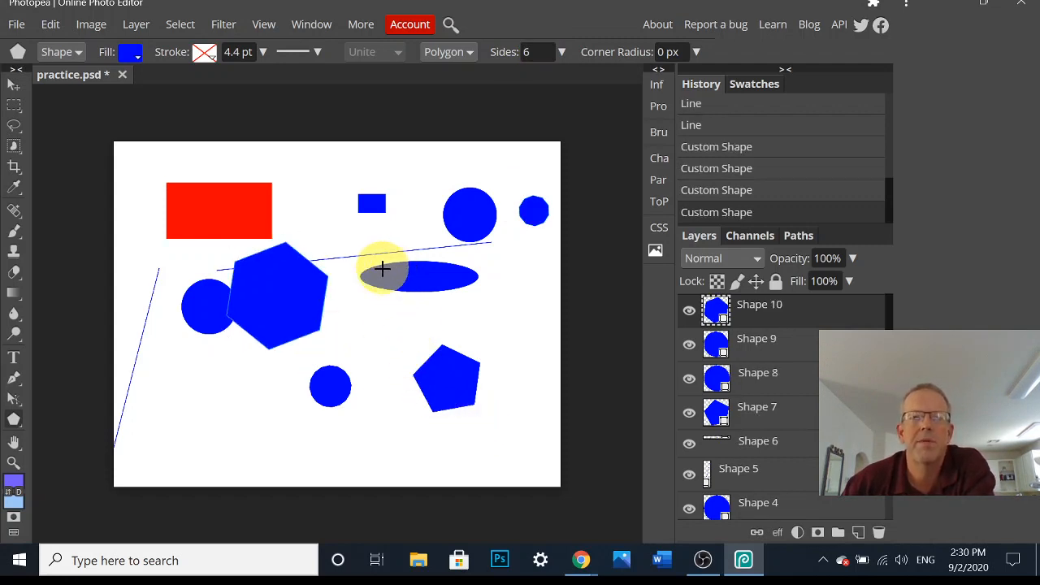
Set the polygon sides to 8 and draw a large octagon at the lower left of the canvas
click(561, 52)
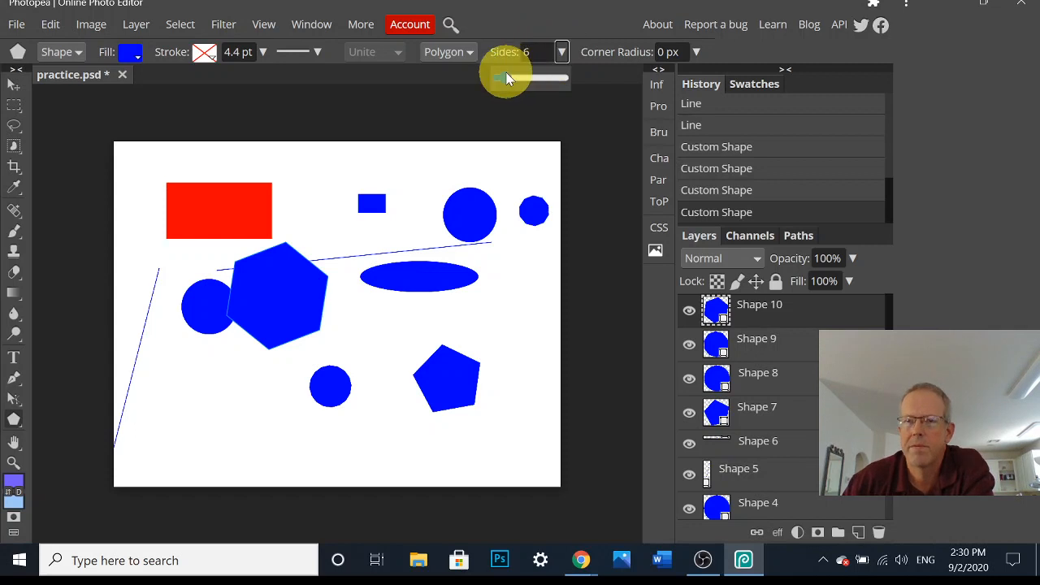
click(536, 52)
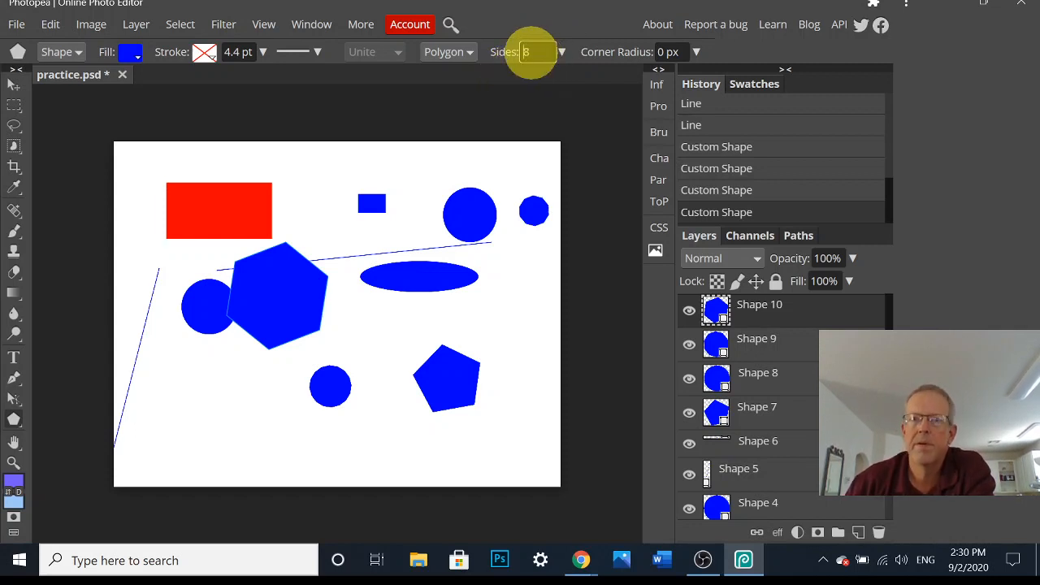
text(8)
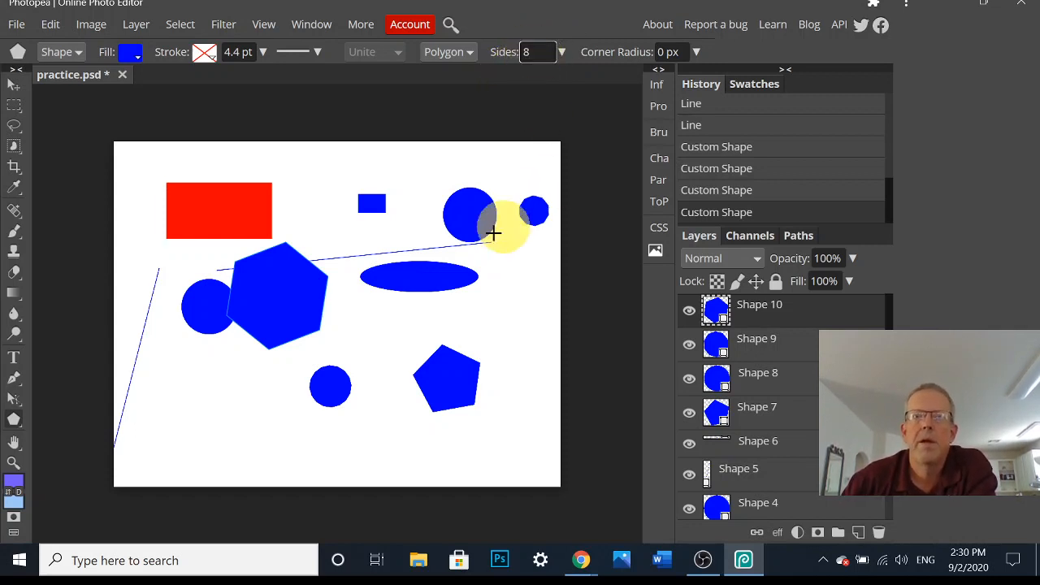
drag(193, 387, 242, 423)
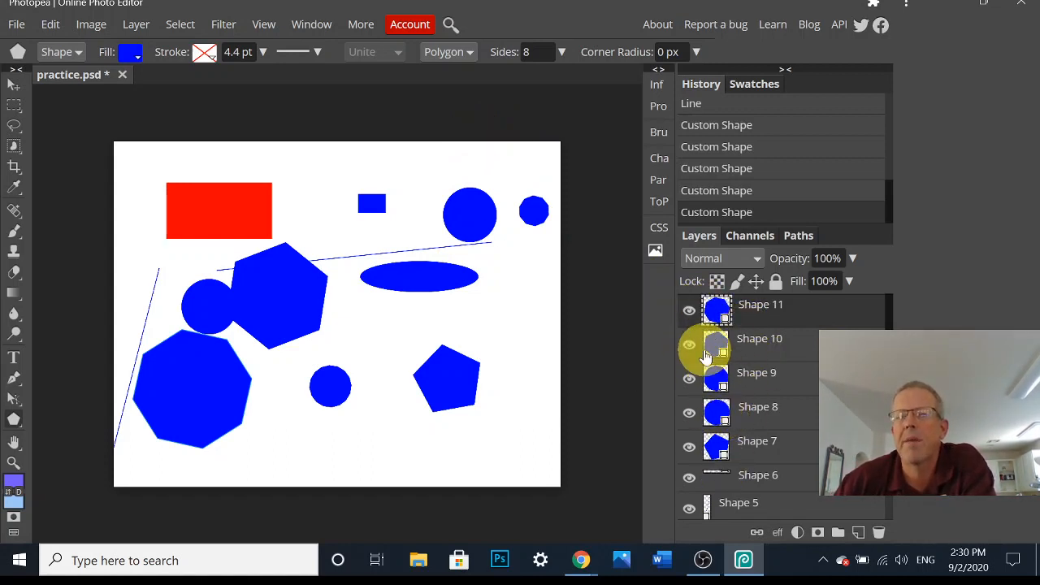
Hide every shape layer from Shape 11 down to the red rectangle's Layer 2, leaving a blank white canvas
drag(689, 317, 689, 479)
scroll(689, 480, down, 3)
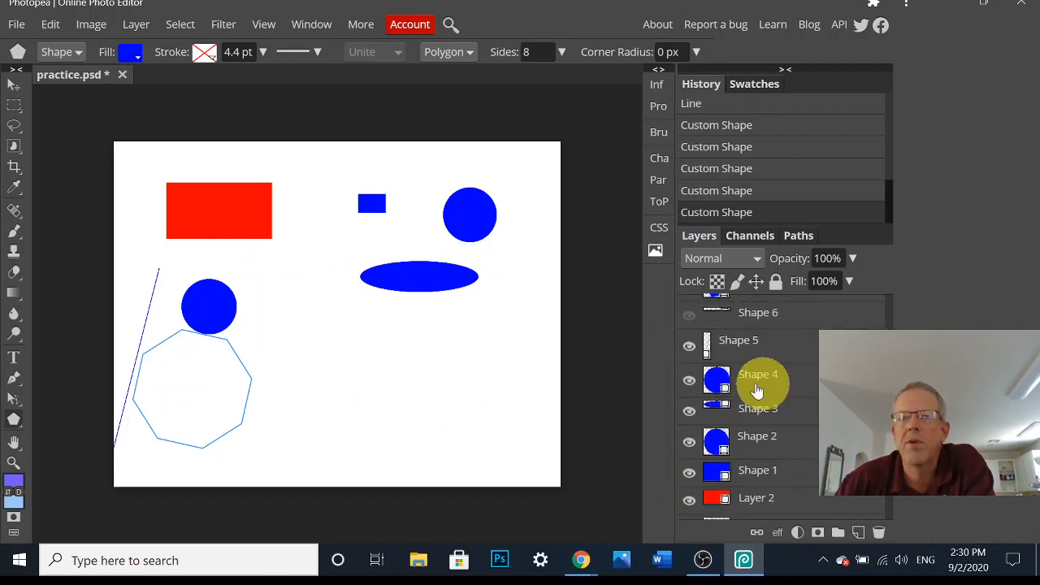
click(689, 347)
drag(690, 382, 691, 497)
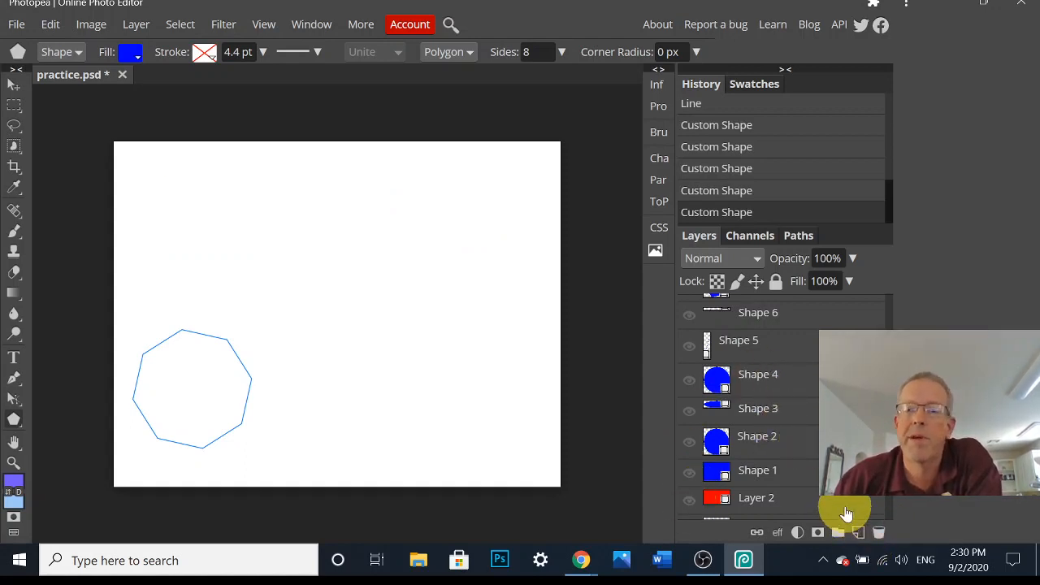
scroll(847, 514, up, 3)
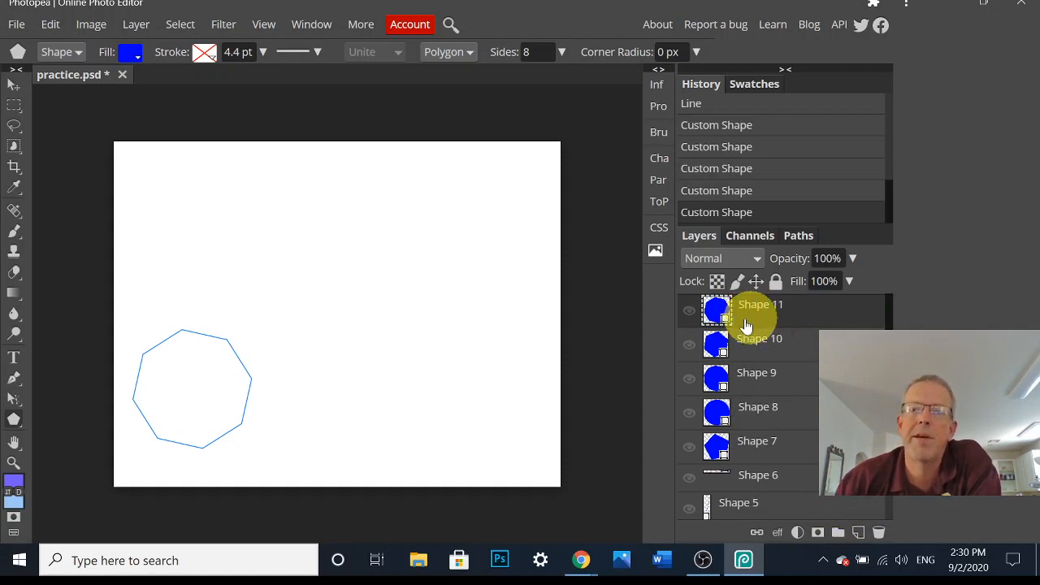
Show the Shape 11 octagon layer on its own and hide it again
click(718, 314)
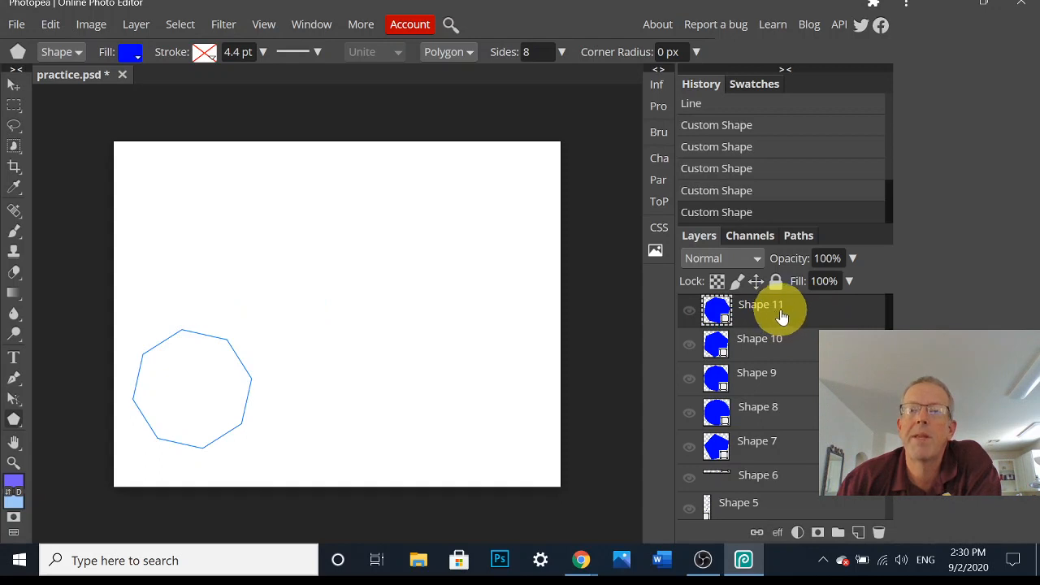
click(689, 316)
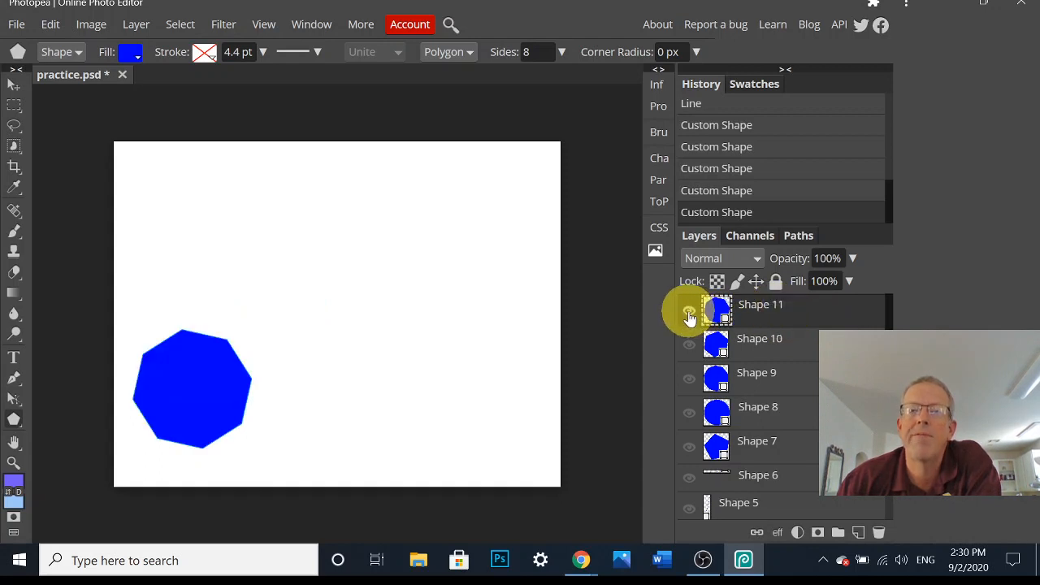
click(689, 315)
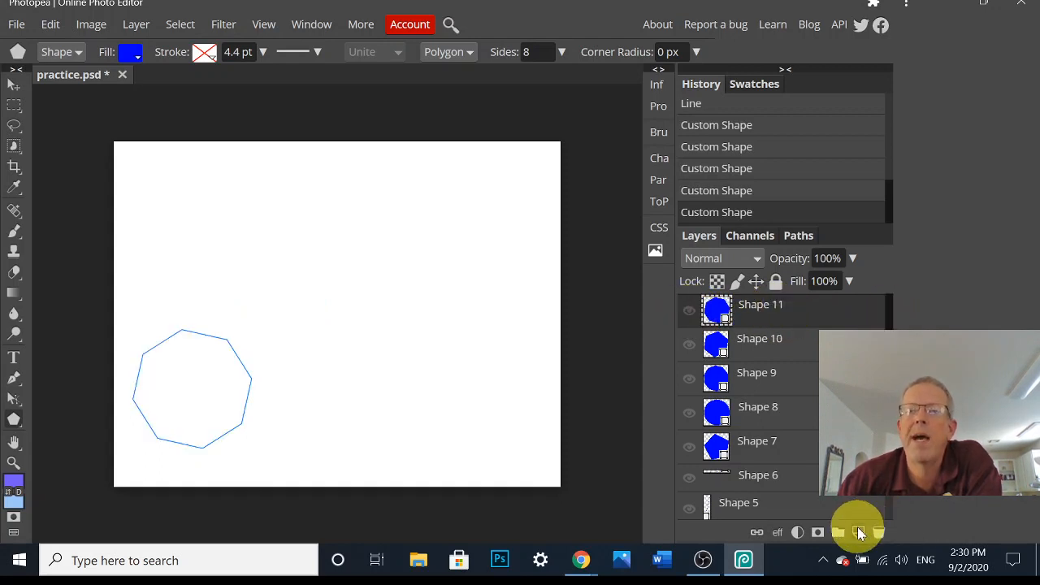
Add a new blank layer above Shape 11 and another one directly above Shape 8
click(860, 532)
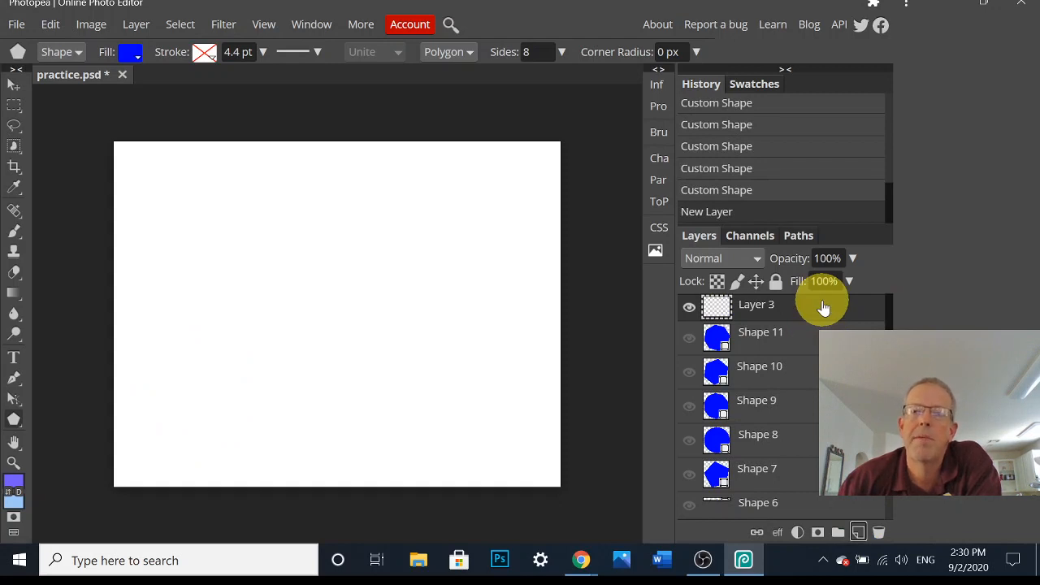
click(813, 439)
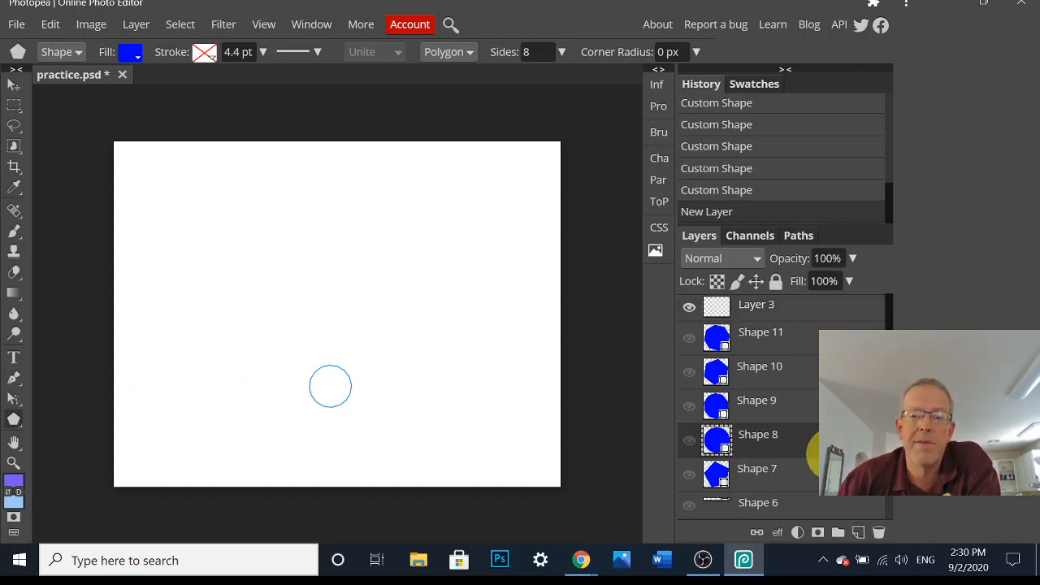
click(858, 532)
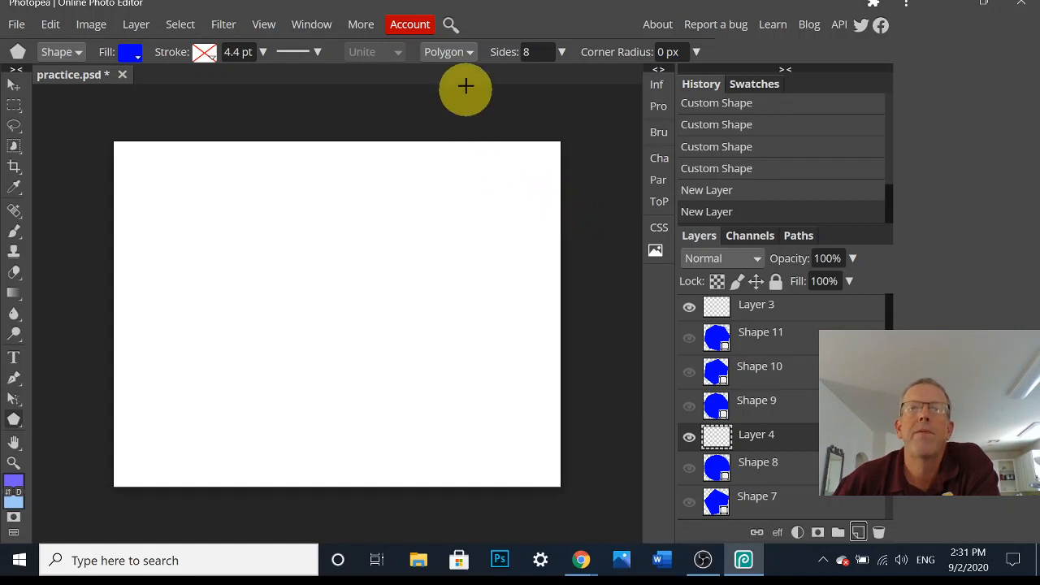
Draw an 8-sided star in the canvas's upper-left area and a smaller 13-sided star in its upper-right area
click(470, 53)
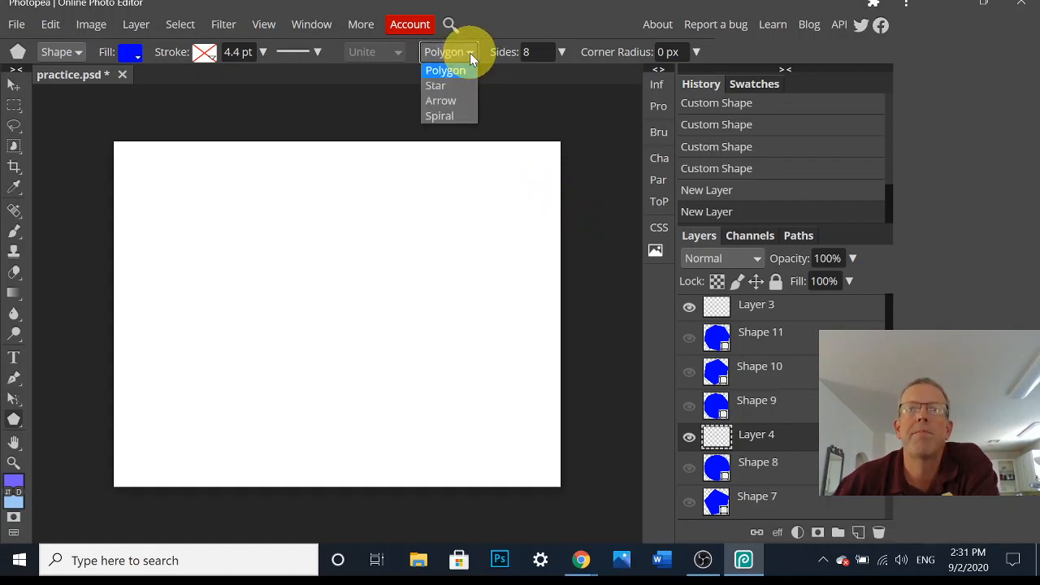
click(443, 86)
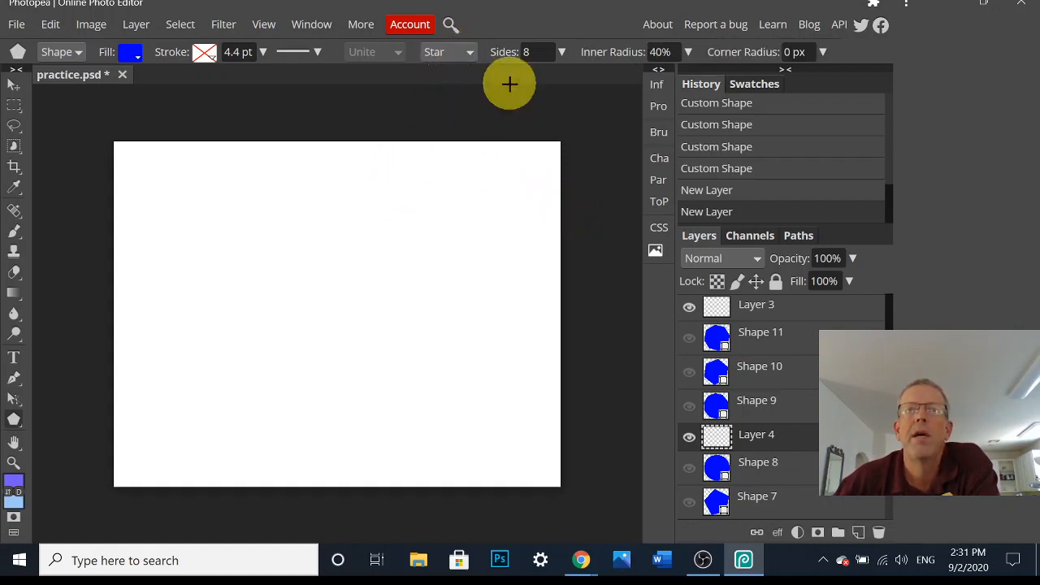
drag(204, 215, 243, 253)
click(538, 51)
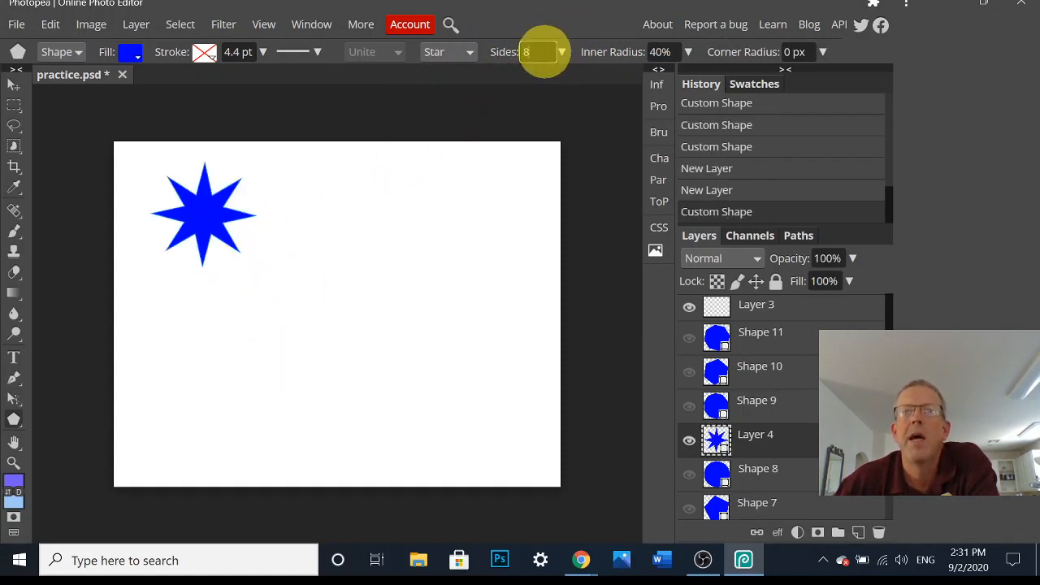
click(564, 52)
drag(542, 76, 524, 79)
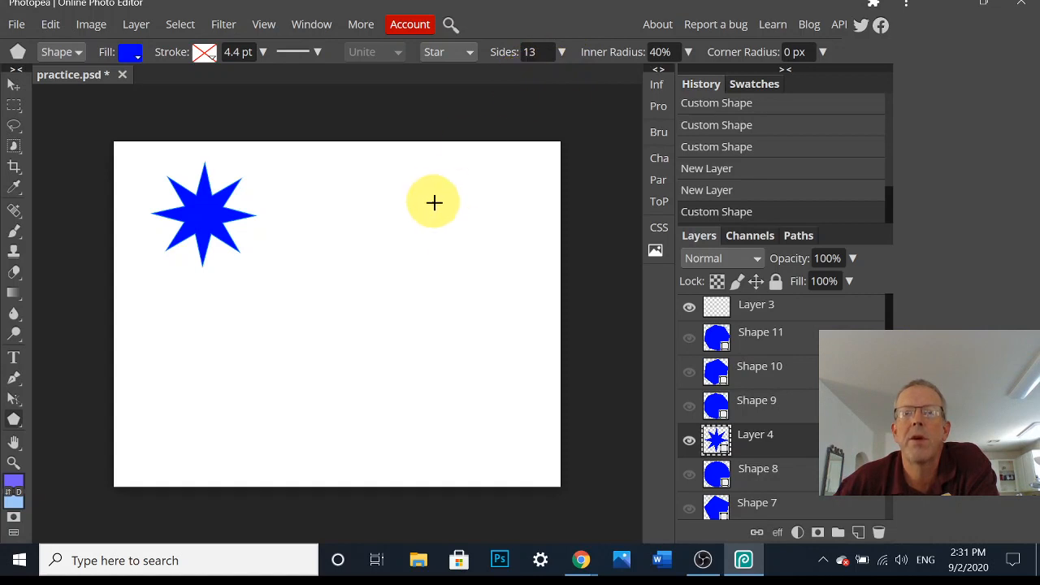
drag(432, 202, 441, 247)
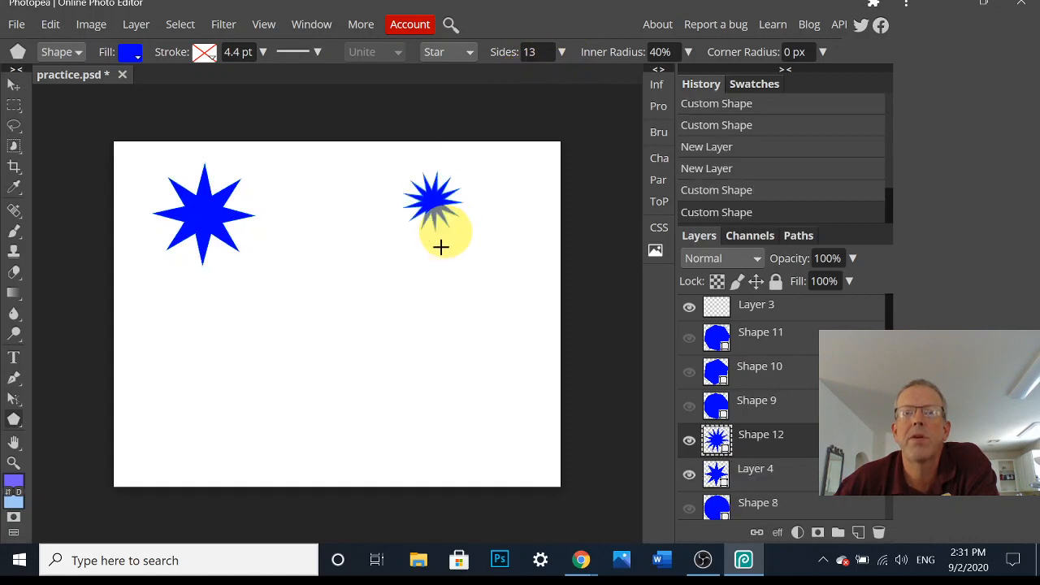
Draw a large 13-sided star with 82% inner radius below the small star, and one with 25% inner radius left of the canvas centre
click(688, 52)
drag(630, 78, 671, 76)
drag(448, 268, 491, 325)
click(689, 52)
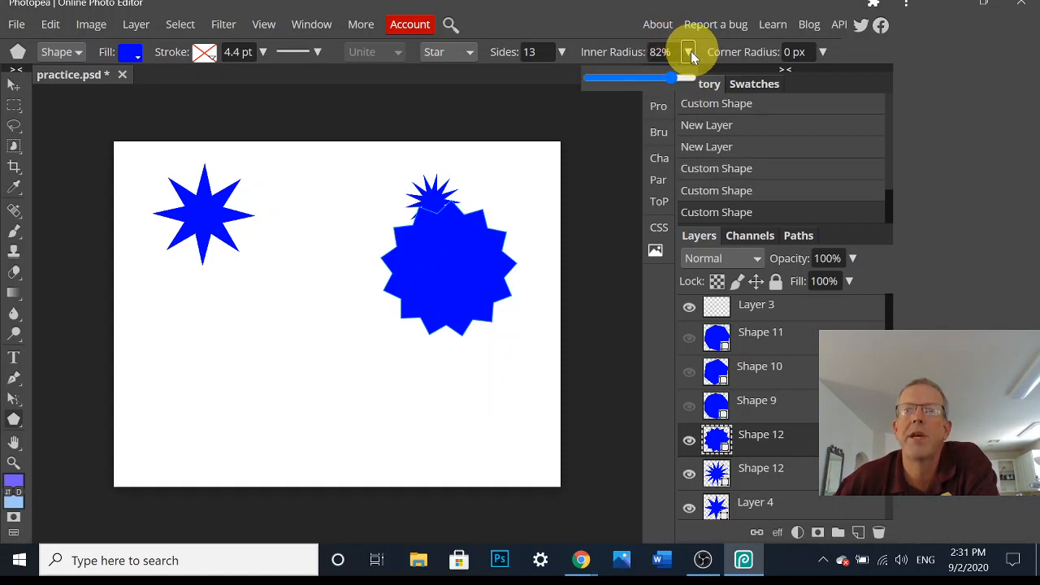
drag(621, 92, 611, 87)
drag(281, 310, 311, 362)
Draw a spiral of length 4 at the canvas's lower left and one of length 14 at its top, beside the 8-sided star
click(470, 52)
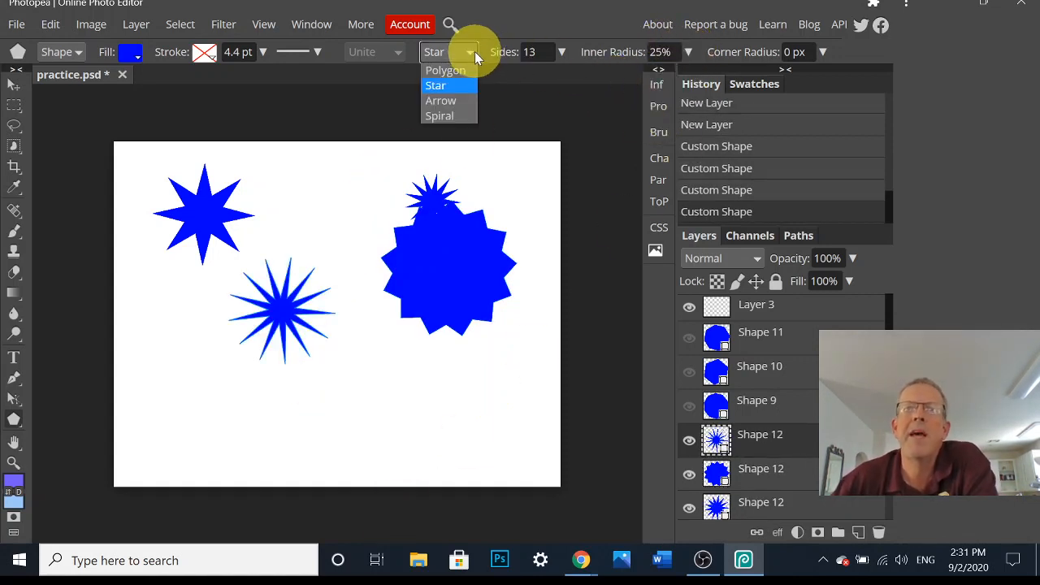
click(445, 116)
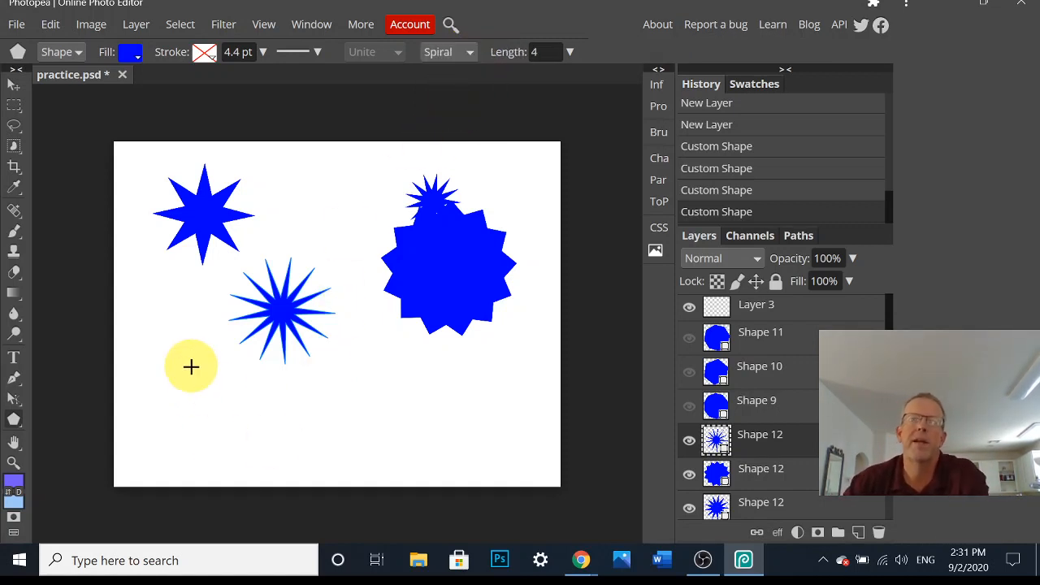
drag(191, 365, 247, 422)
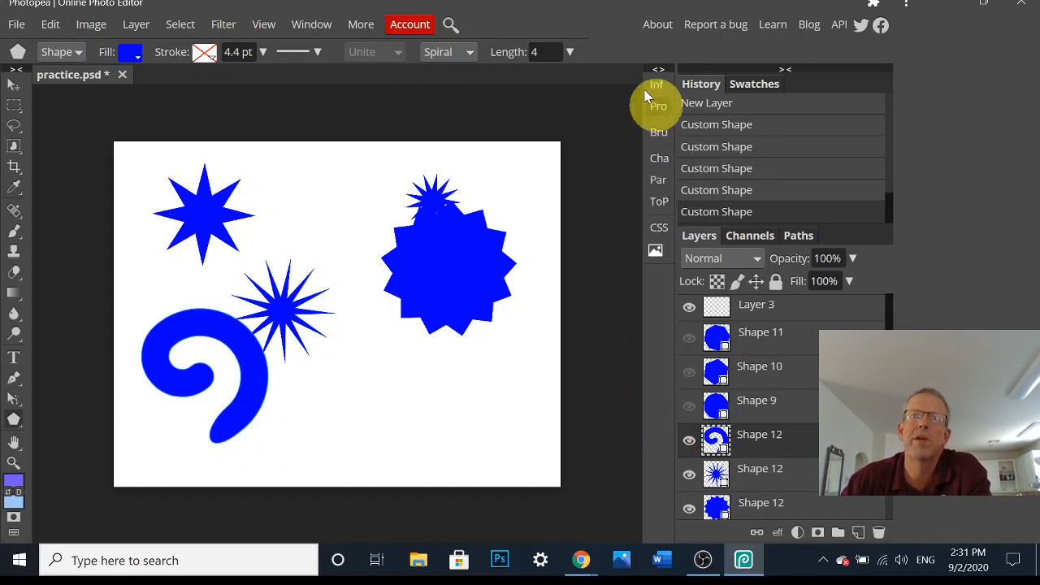
click(570, 51)
drag(499, 77, 519, 77)
drag(318, 197, 336, 248)
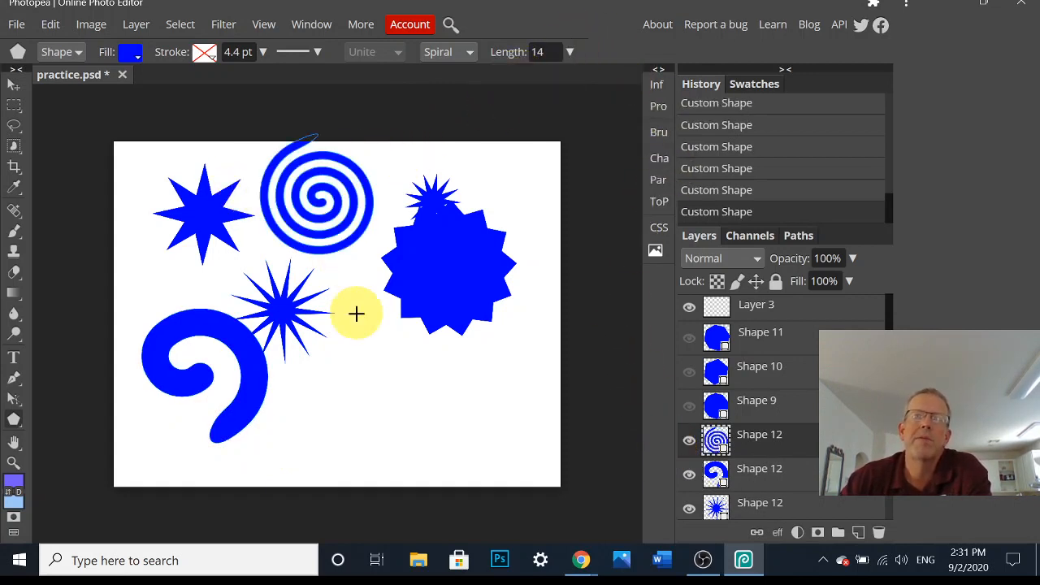
Set the spiral length to 38 and draw a large spiral at the bottom centre of the canvas
click(570, 51)
drag(564, 77, 573, 77)
drag(366, 418, 465, 480)
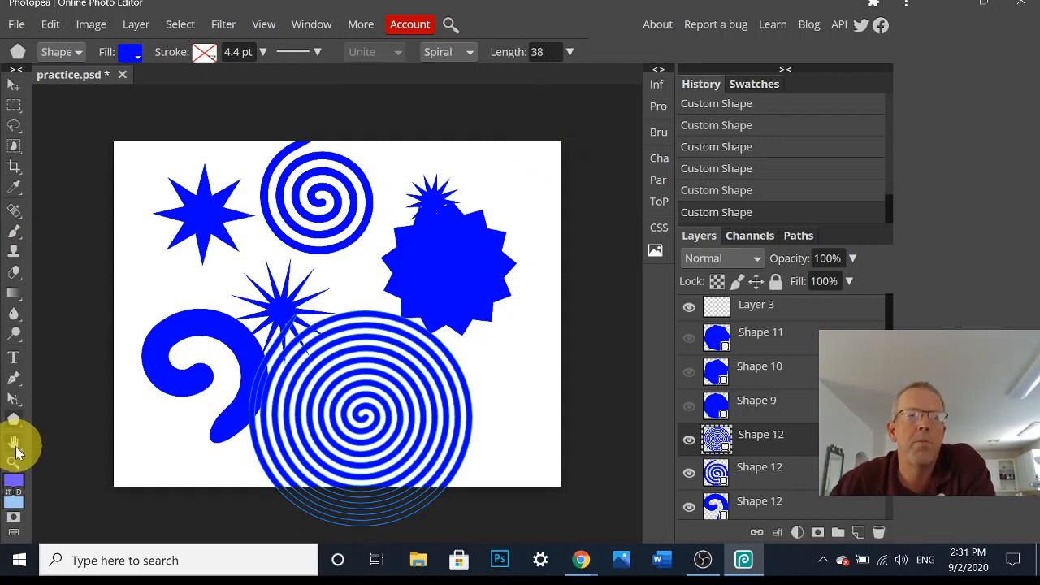
Draw an outlined bell at the canvas's lower right with the Custom Shape tool
right_click(15, 415)
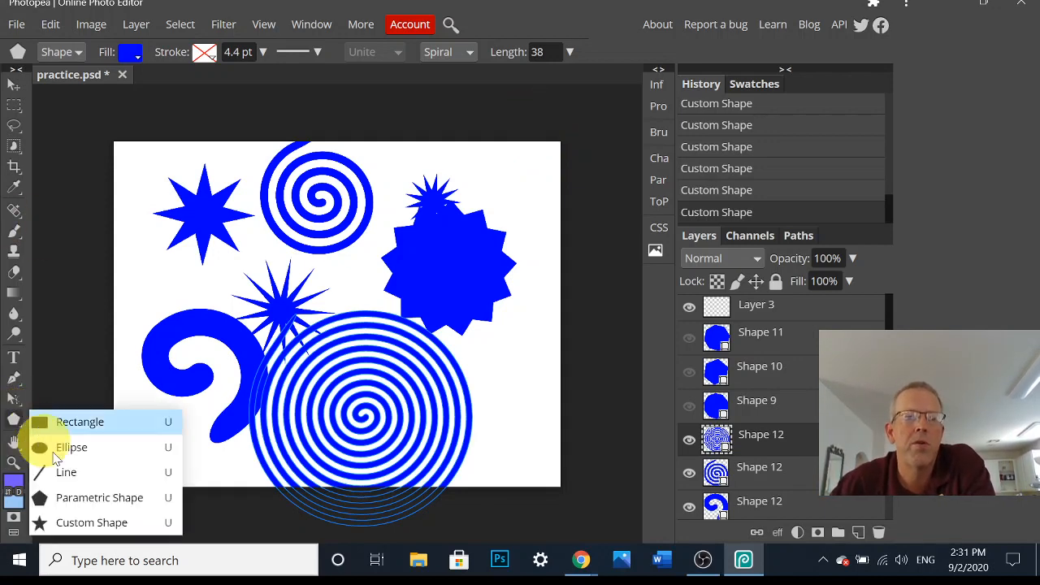
click(80, 524)
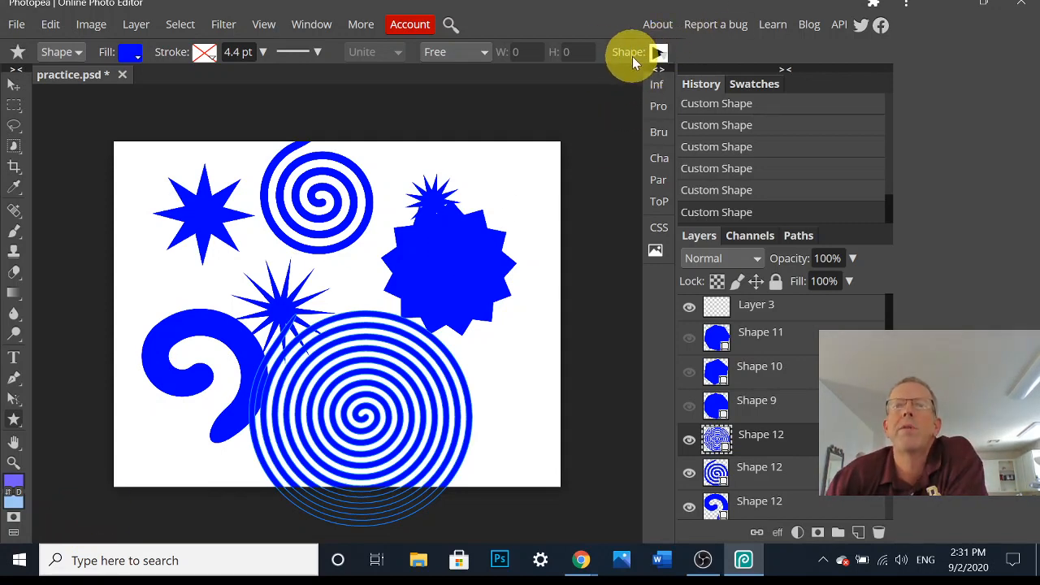
click(658, 54)
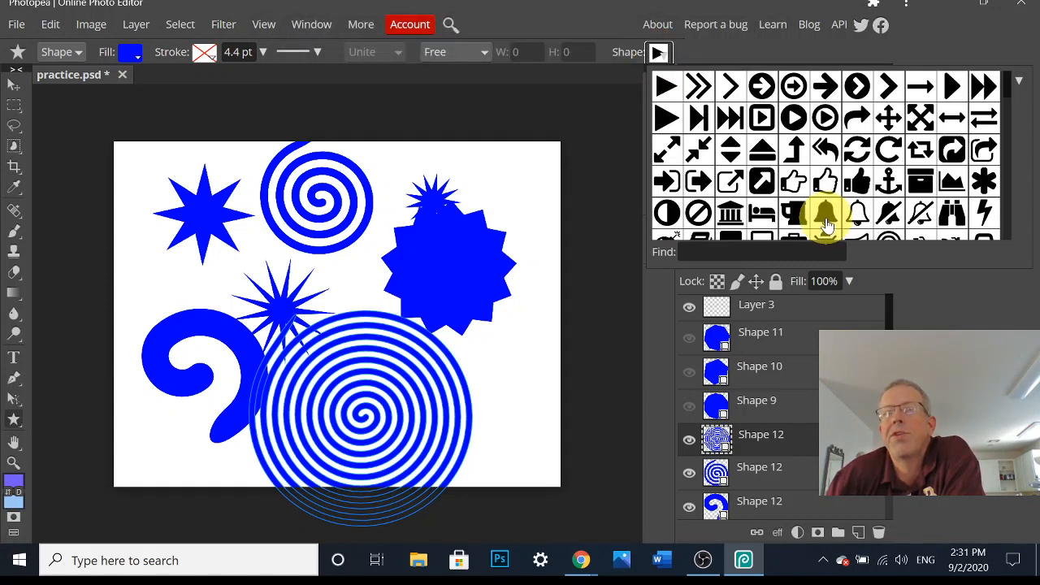
click(857, 213)
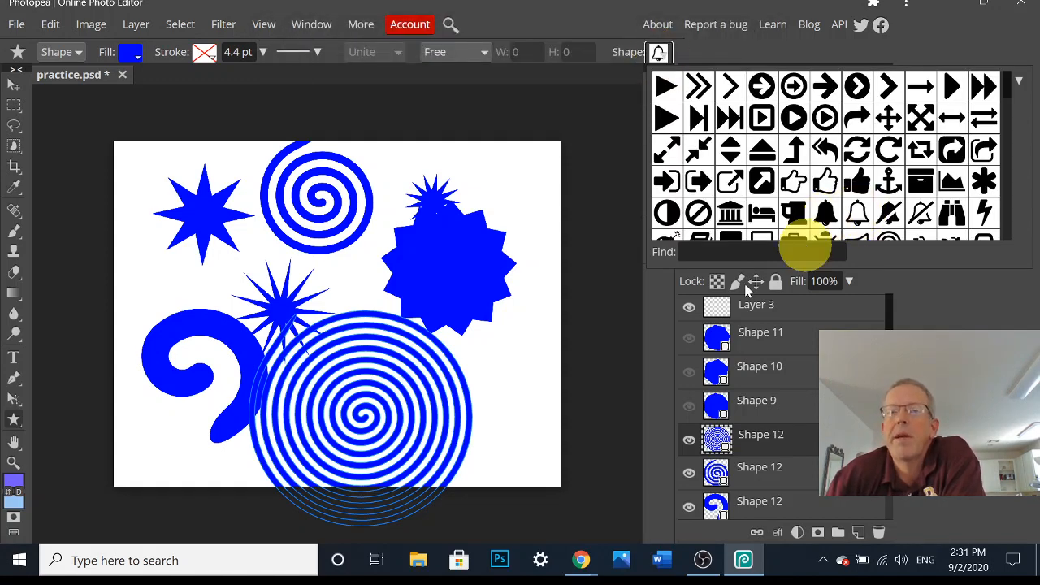
drag(488, 366, 569, 469)
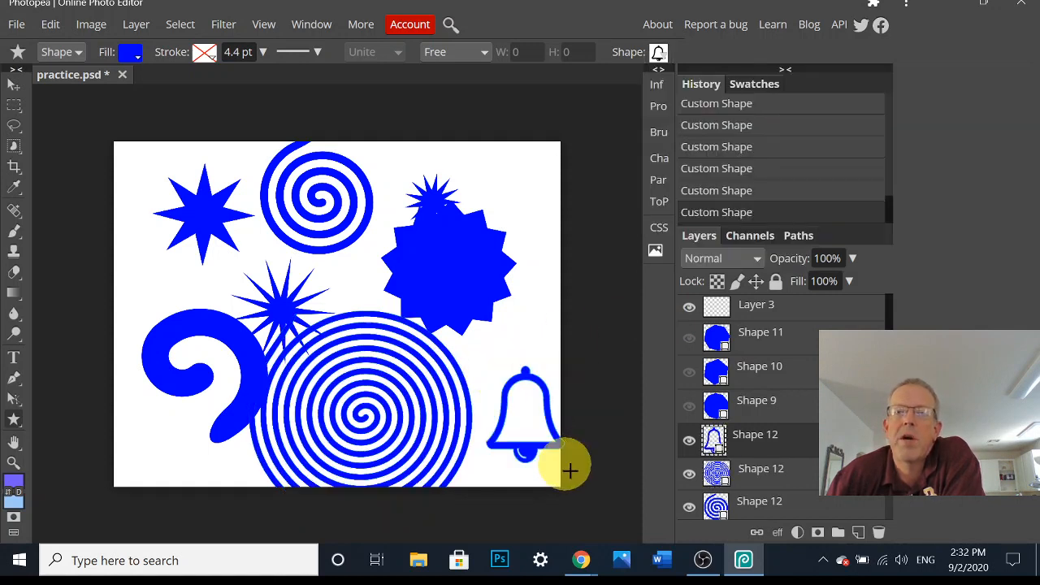
Choose the closed padlock as the custom shape and draw it near the canvas's upper-right edge
click(658, 51)
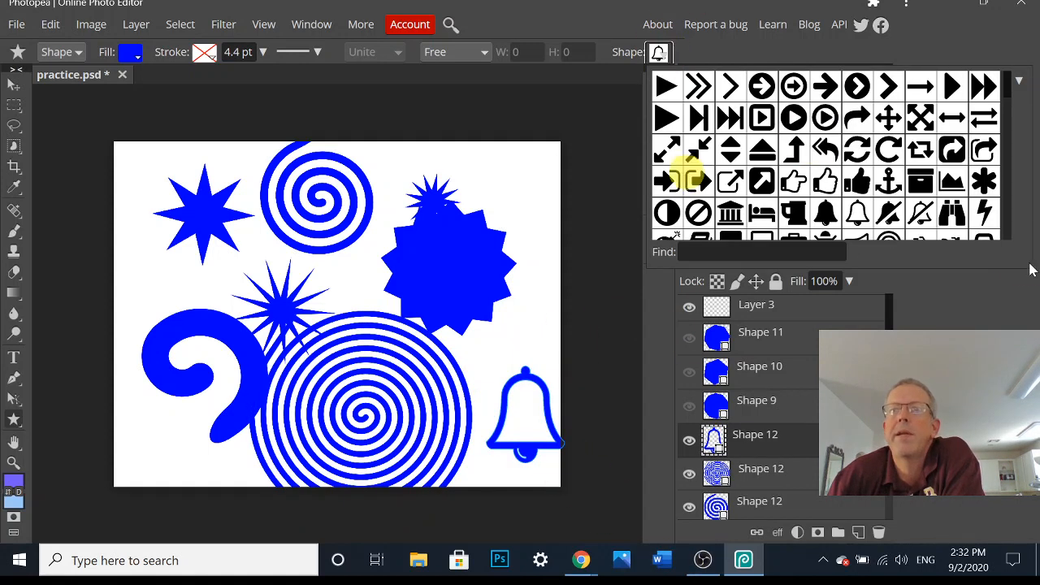
scroll(829, 144, down, 5)
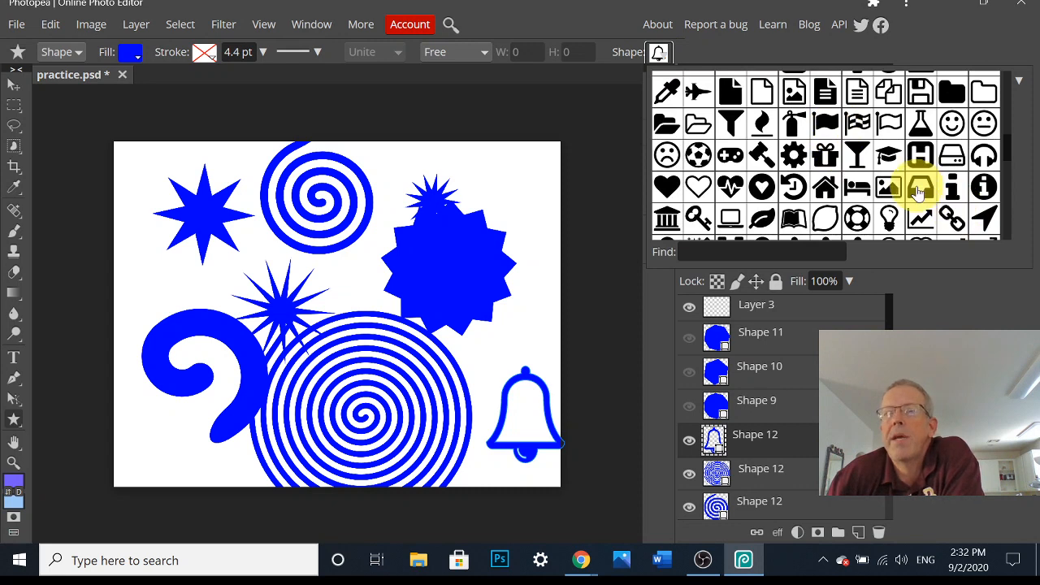
scroll(917, 191, down, 2)
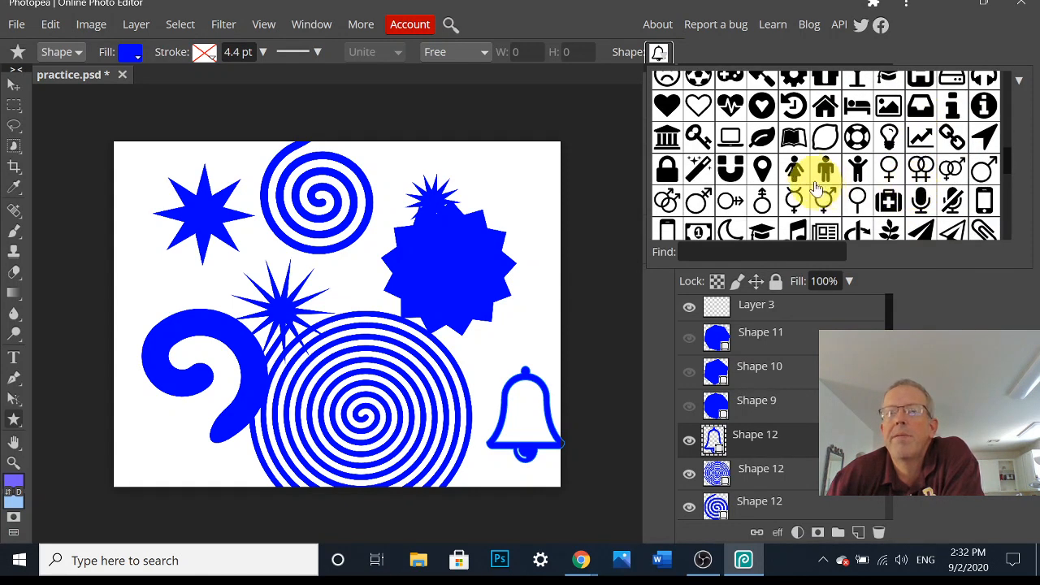
scroll(737, 173, down, 4)
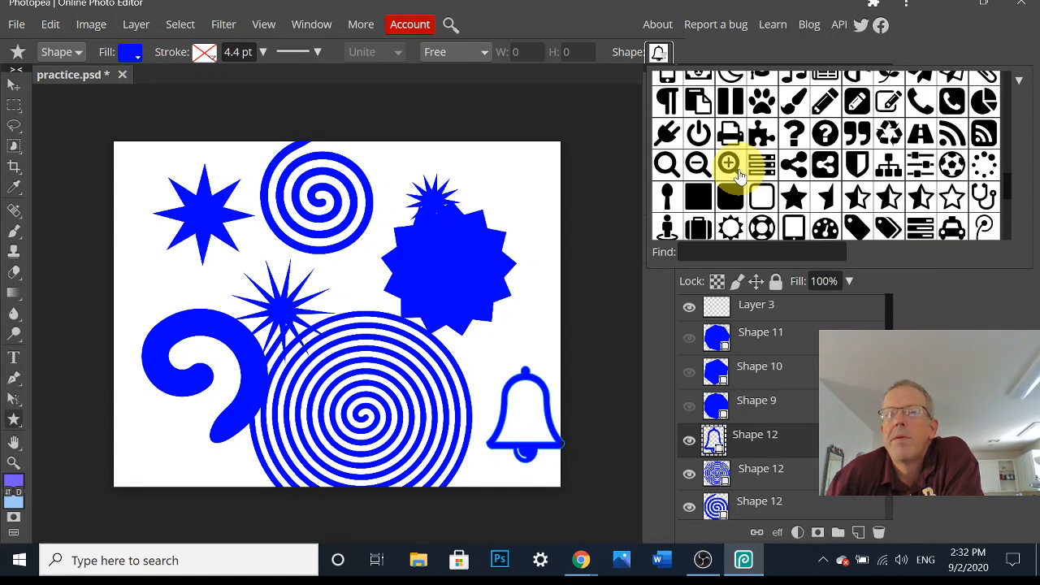
scroll(737, 173, up, 3)
click(673, 92)
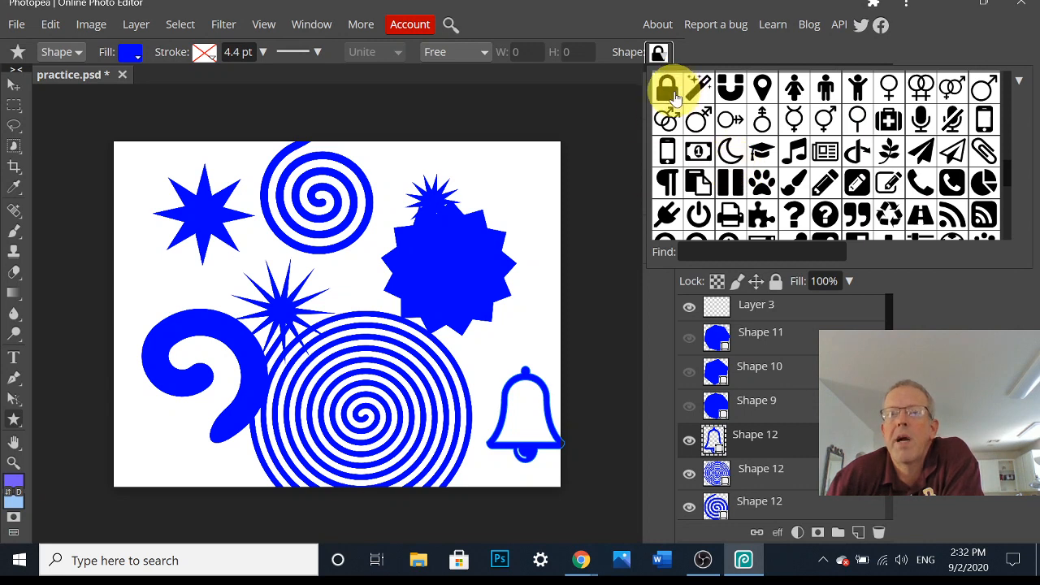
drag(523, 176, 563, 239)
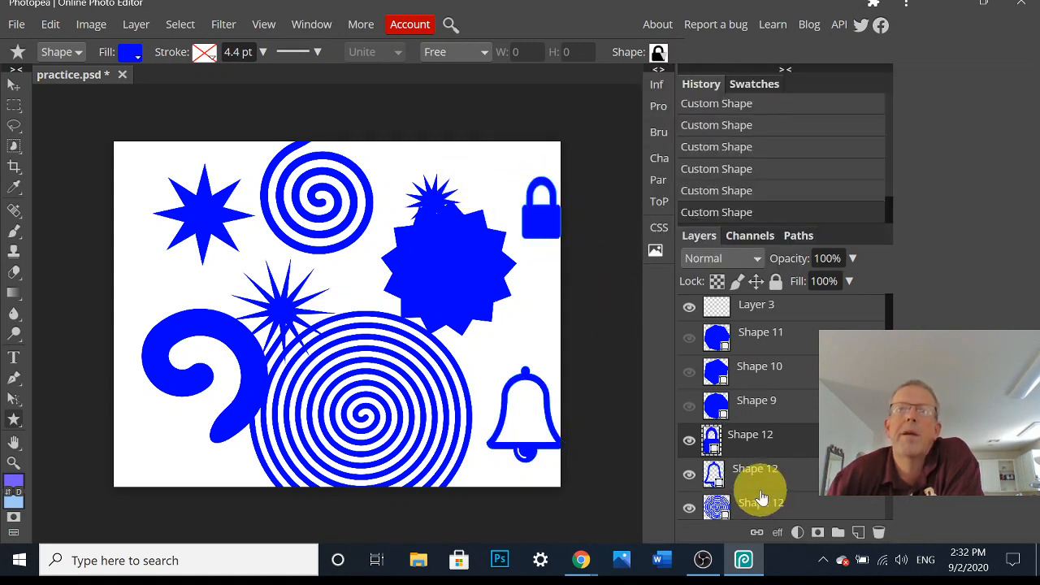